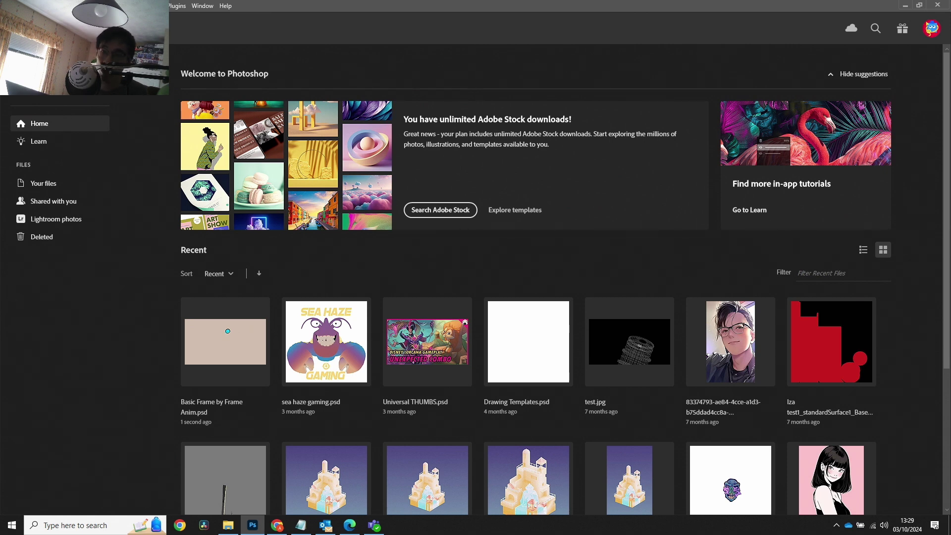
- Create a new 1920 x 1080 pixel document at 300 ppi and add a video timeline to it
{"action": "key", "text": "ctrl+n"}
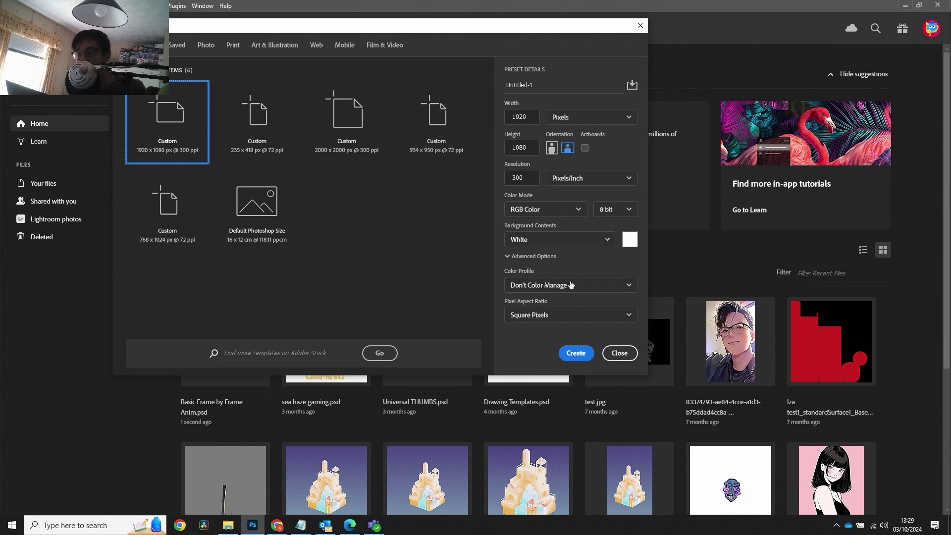
{"action": "left_click", "coordinate": [588, 356]}
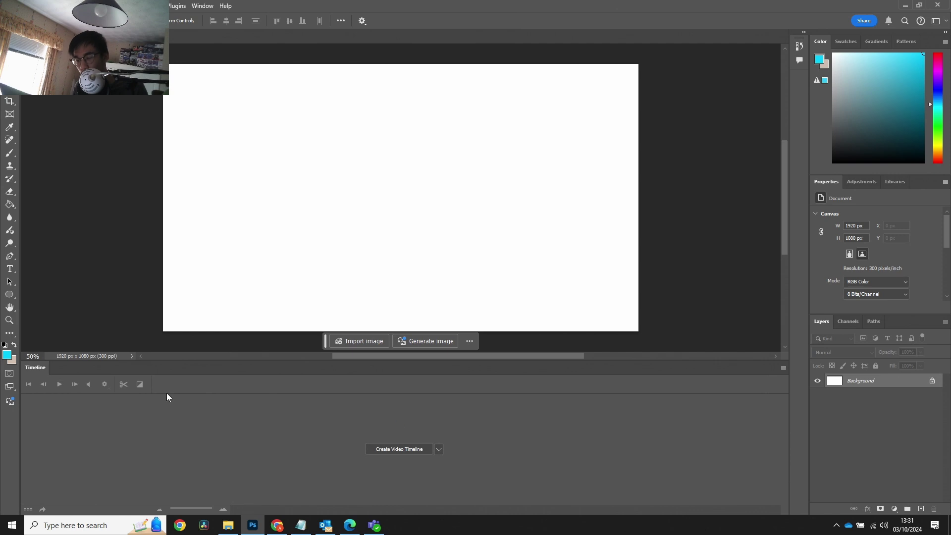
{"action": "left_click", "coordinate": [203, 6]}
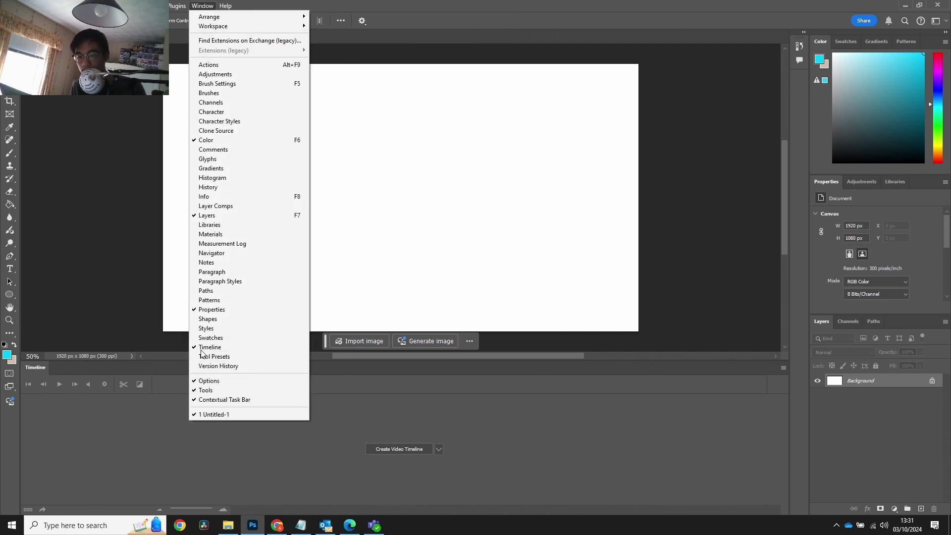
{"action": "left_click", "coordinate": [421, 374]}
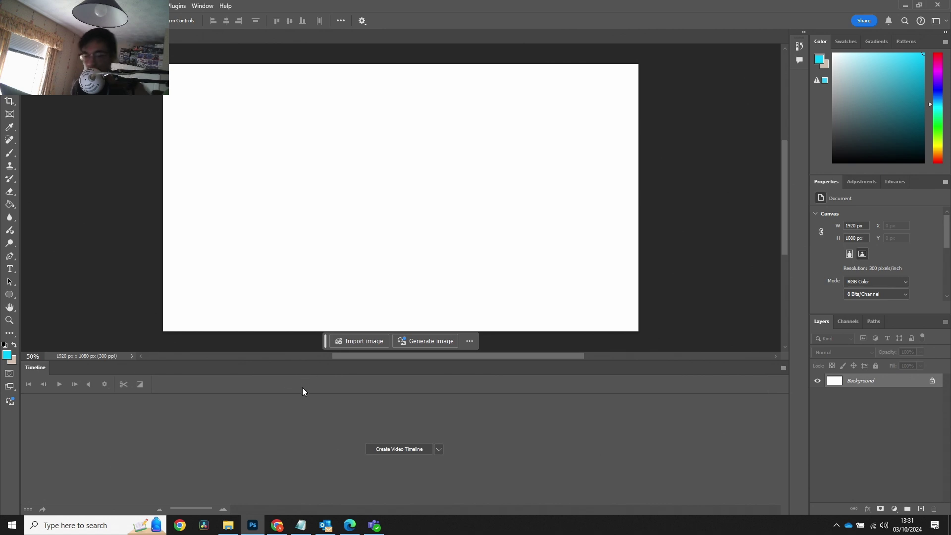
{"action": "left_click", "coordinate": [405, 449]}
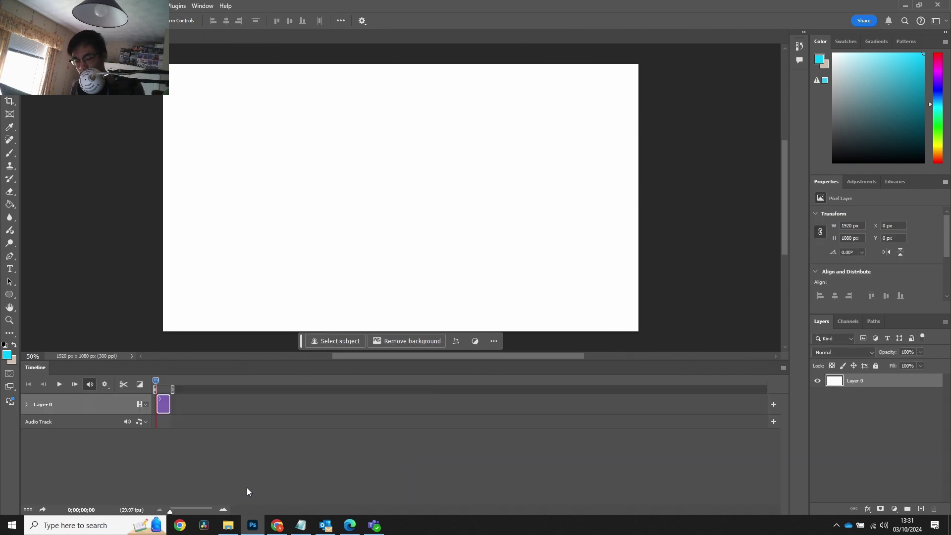
- Open the RoughCut 24fps video as its own document and close it without saving
{"action": "left_click", "coordinate": [228, 526]}
{"action": "left_click_drag", "start_coordinate": [681, 280], "coordinate": [470, 460]}
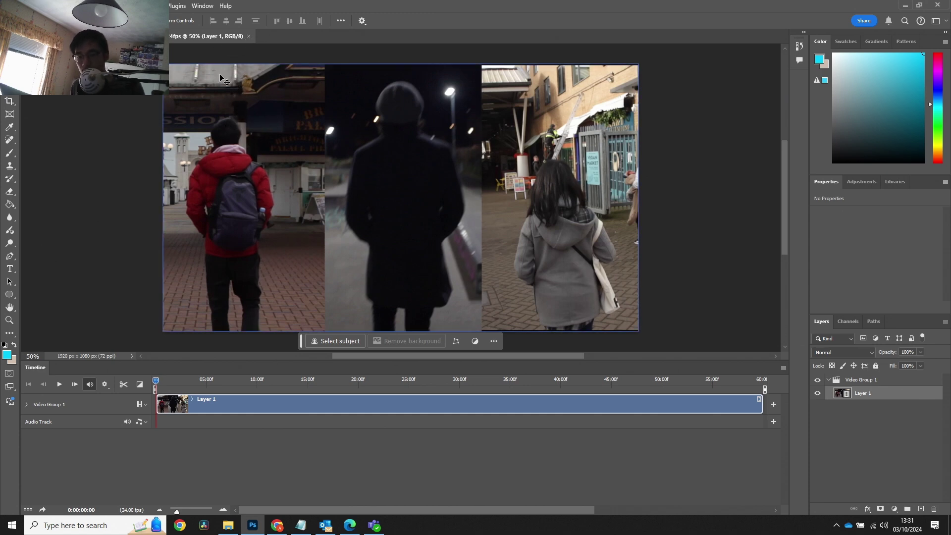
{"action": "left_click", "coordinate": [252, 36]}
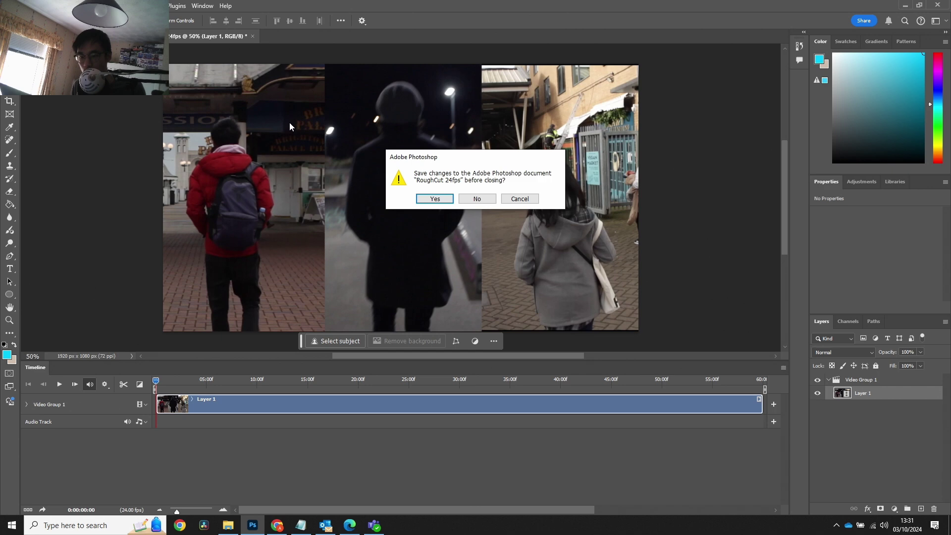
{"action": "left_click", "coordinate": [477, 198]}
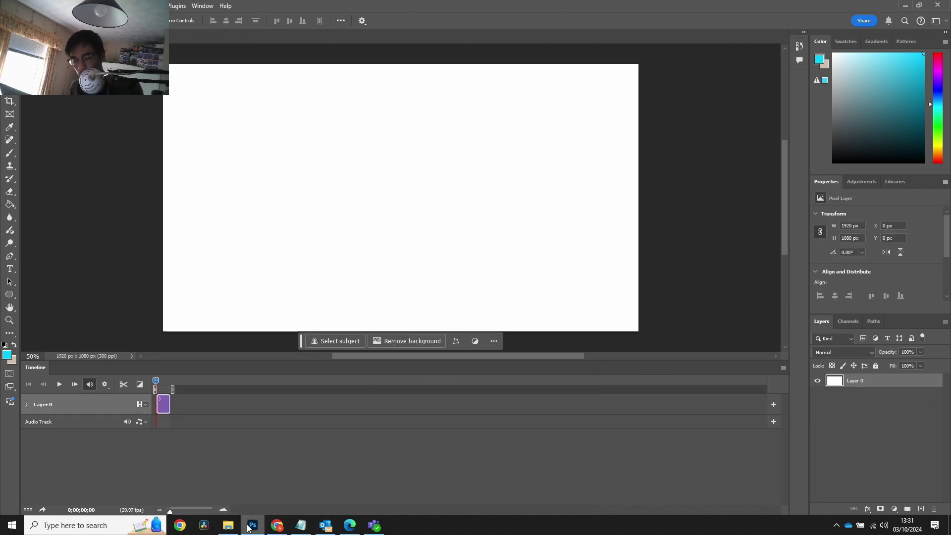
- Place the RoughCut 24fps video onto the blank document's canvas, scaled to fill it
{"action": "left_click", "coordinate": [228, 526]}
{"action": "left_click_drag", "start_coordinate": [681, 277], "coordinate": [186, 187]}
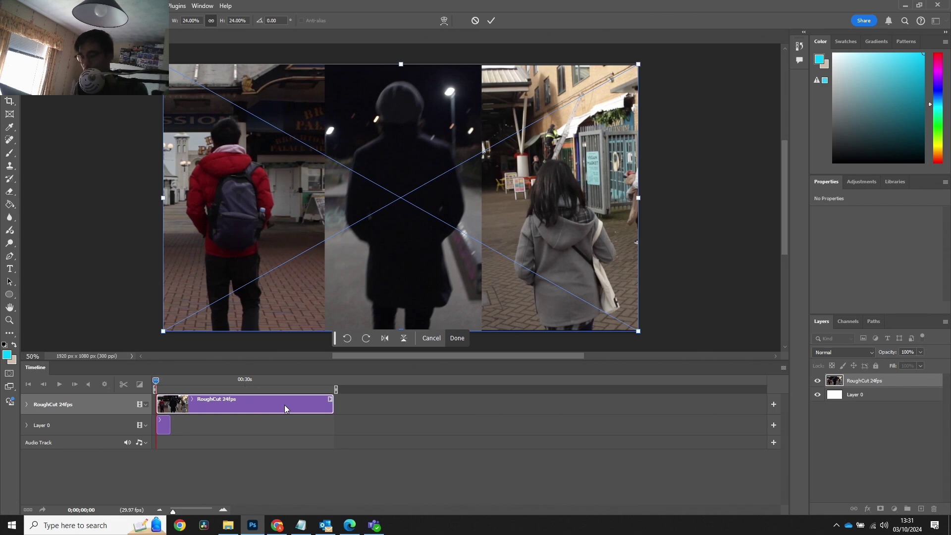
{"action": "key", "text": "Return"}
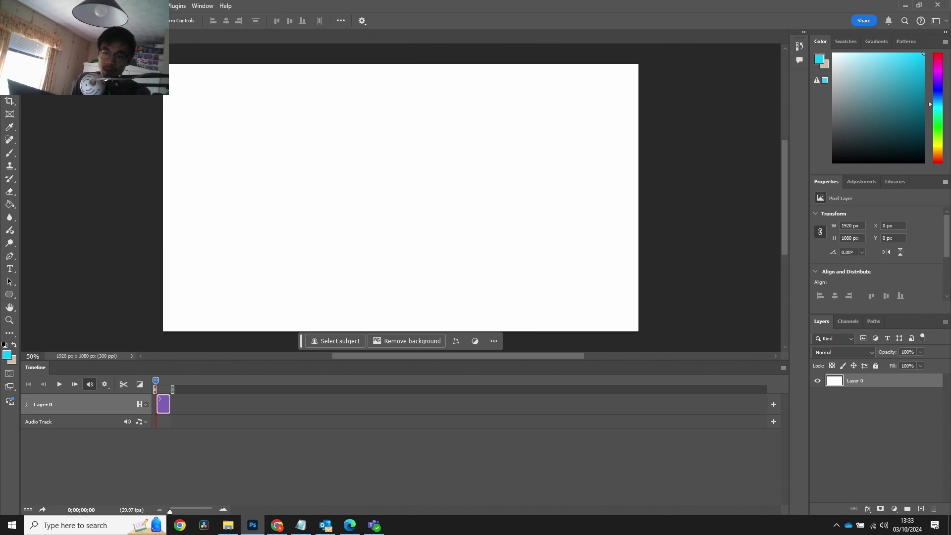
- Add RoughCut 24fps.mp4 from the OneDrive folder to the document as a new video layer from file
{"action": "key", "text": "alt+l"}
{"action": "key", "text": "Left"}
{"action": "key", "text": "Left"}
{"action": "key", "text": "Left"}
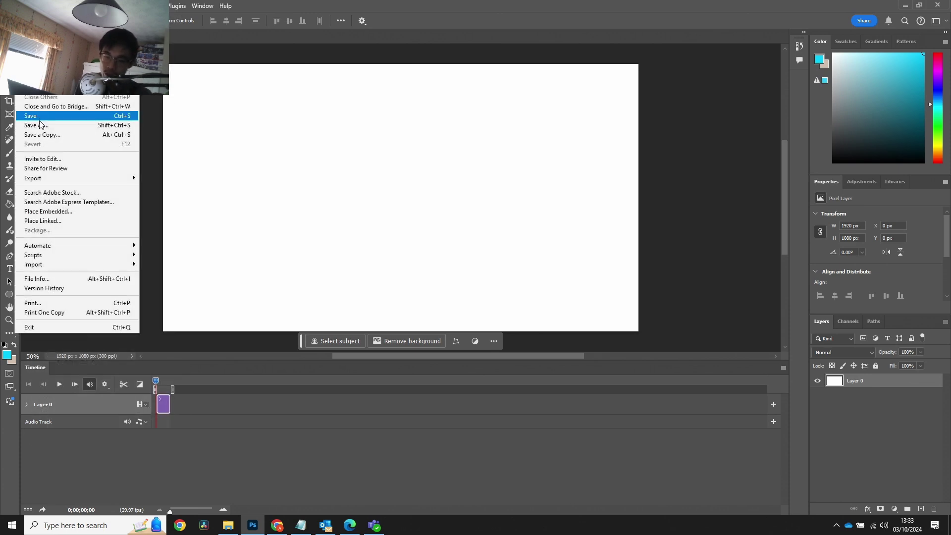
{"action": "key", "text": "Right"}
{"action": "key", "text": "Right"}
{"action": "key", "text": "Right"}
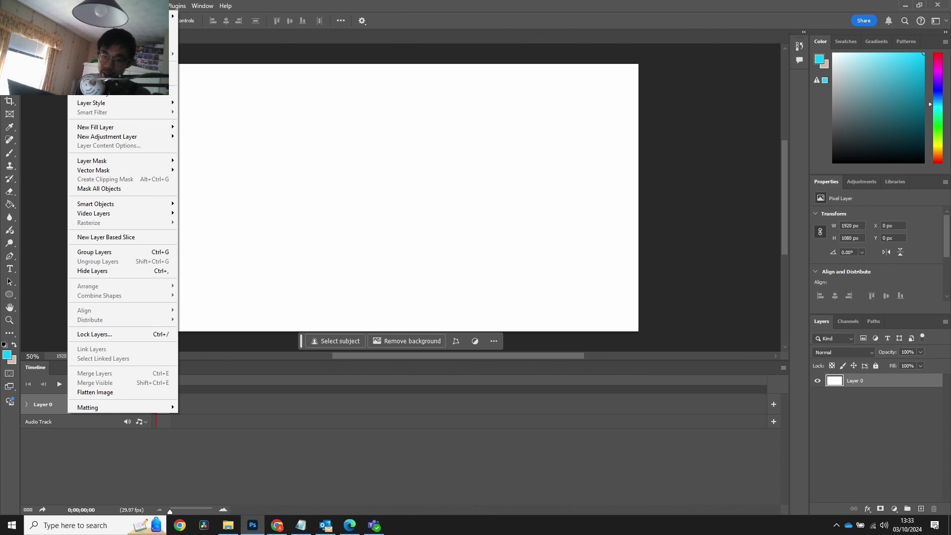
{"action": "mouse_move", "coordinate": [102, 215]}
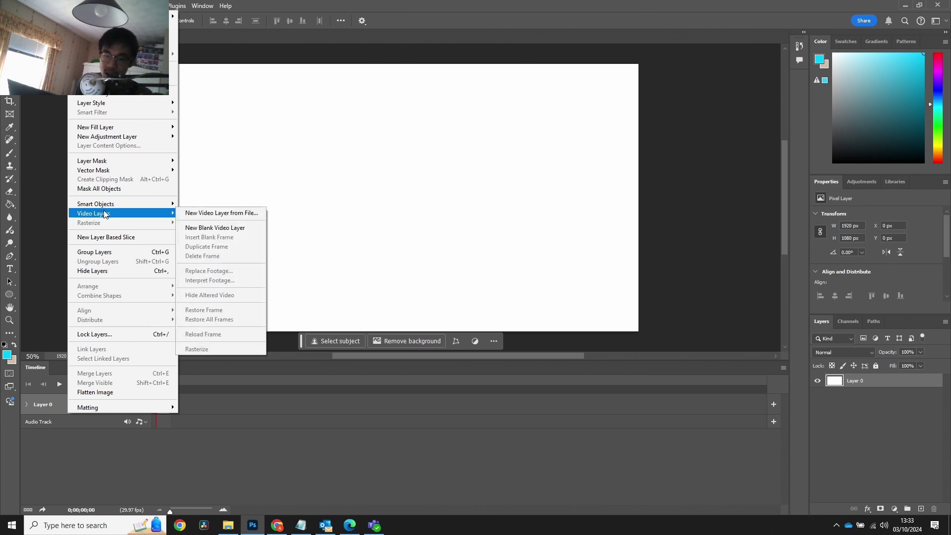
{"action": "left_click", "coordinate": [194, 215]}
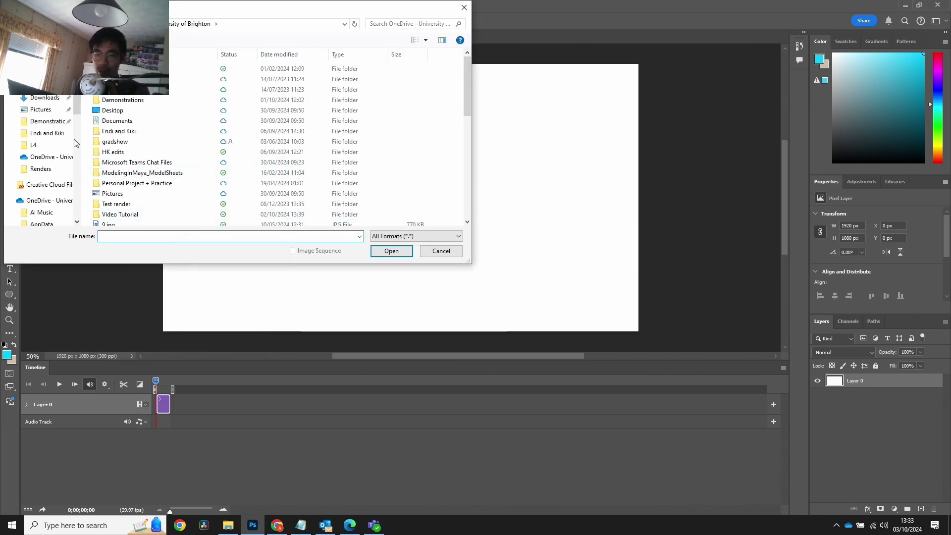
{"action": "left_click", "coordinate": [48, 200]}
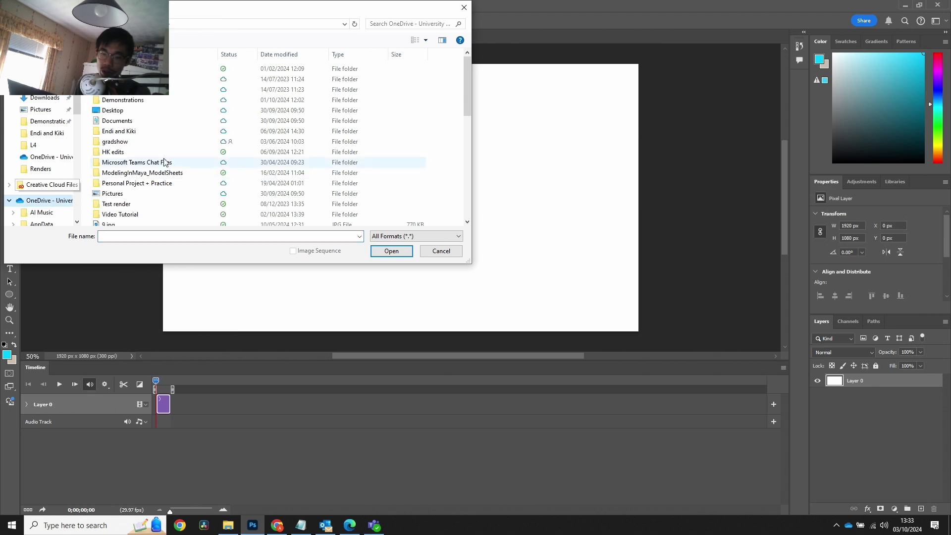
{"action": "scroll", "coordinate": [168, 161], "scroll_direction": "down", "scroll_amount": 5}
{"action": "scroll", "coordinate": [159, 154], "scroll_direction": "down", "scroll_amount": 4}
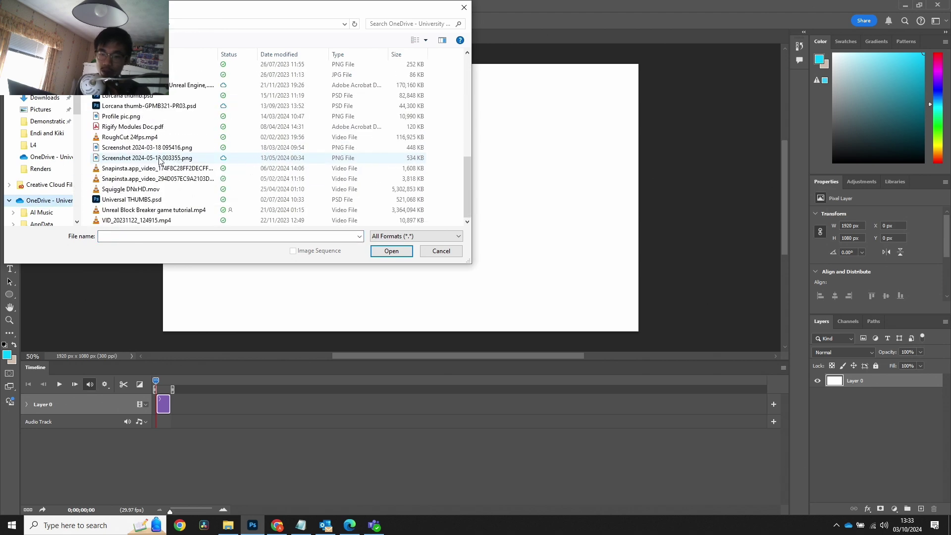
{"action": "double_click", "coordinate": [139, 138]}
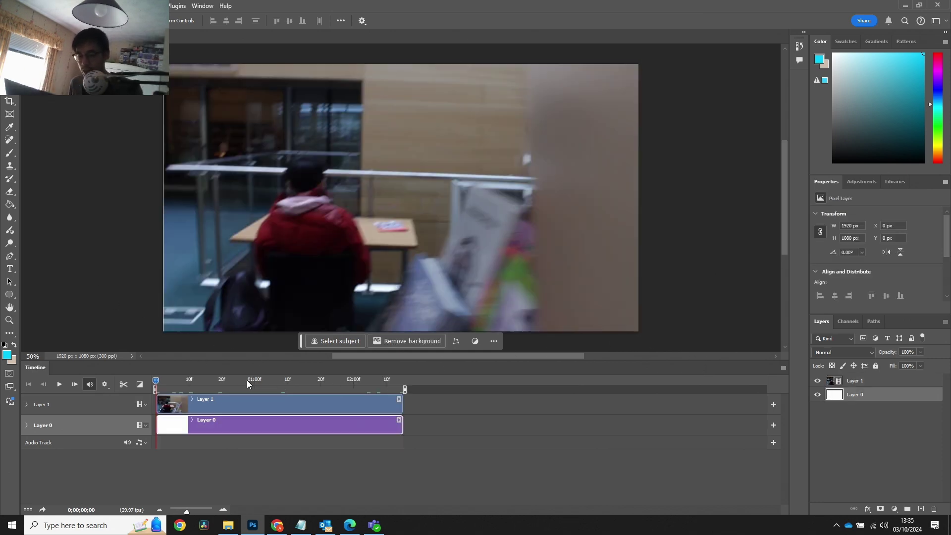
- Scrub through the footage on the timeline to preview it from beginning to end
{"action": "mouse_move", "coordinate": [248, 381]}
{"action": "left_mouse_down"}
{"action": "mouse_move", "coordinate": [227, 382]}
{"action": "mouse_move", "coordinate": [314, 379]}
{"action": "mouse_move", "coordinate": [227, 382]}
{"action": "mouse_move", "coordinate": [251, 382]}
{"action": "left_mouse_up"}
{"action": "left_click_drag", "start_coordinate": [342, 386], "coordinate": [232, 381]}
{"action": "left_click_drag", "start_coordinate": [164, 385], "coordinate": [400, 394]}
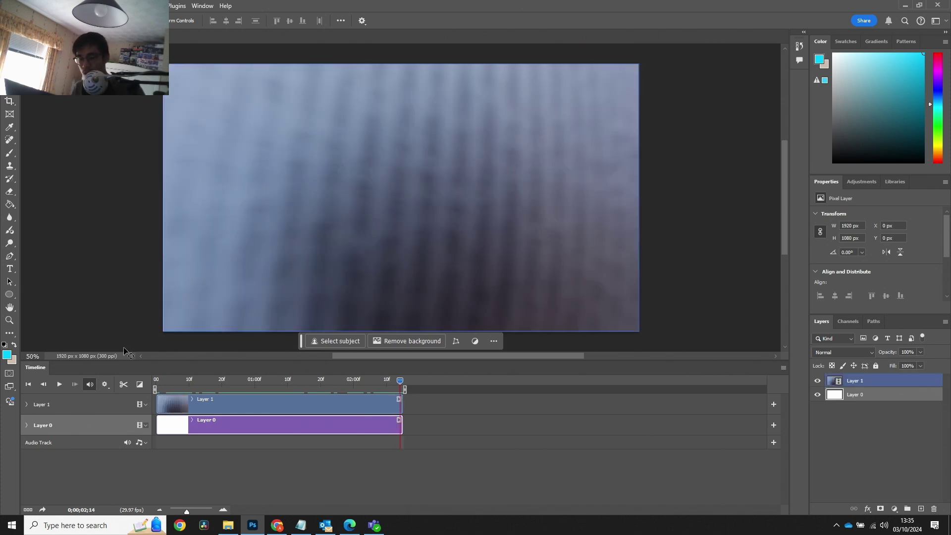
{"action": "left_click_drag", "start_coordinate": [159, 379], "coordinate": [174, 381]}
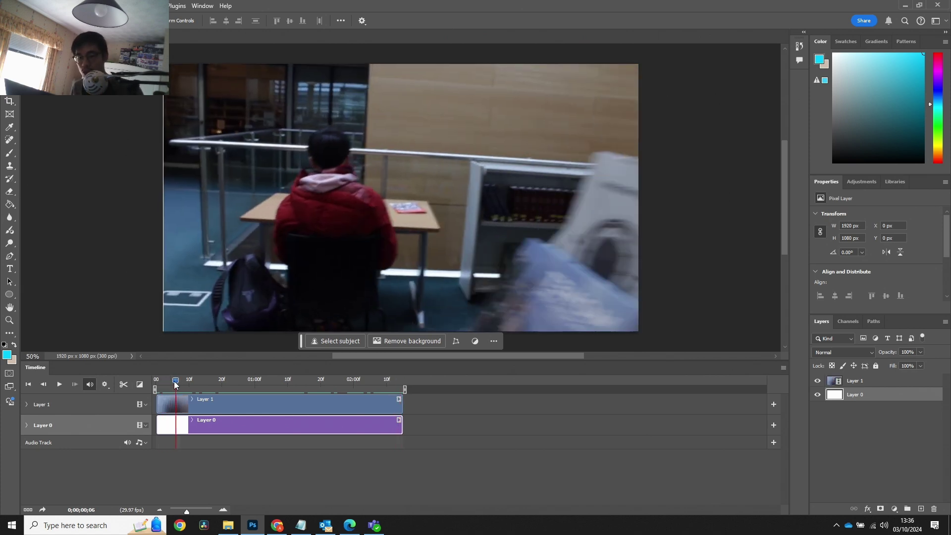
{"action": "left_click", "coordinate": [338, 181]}
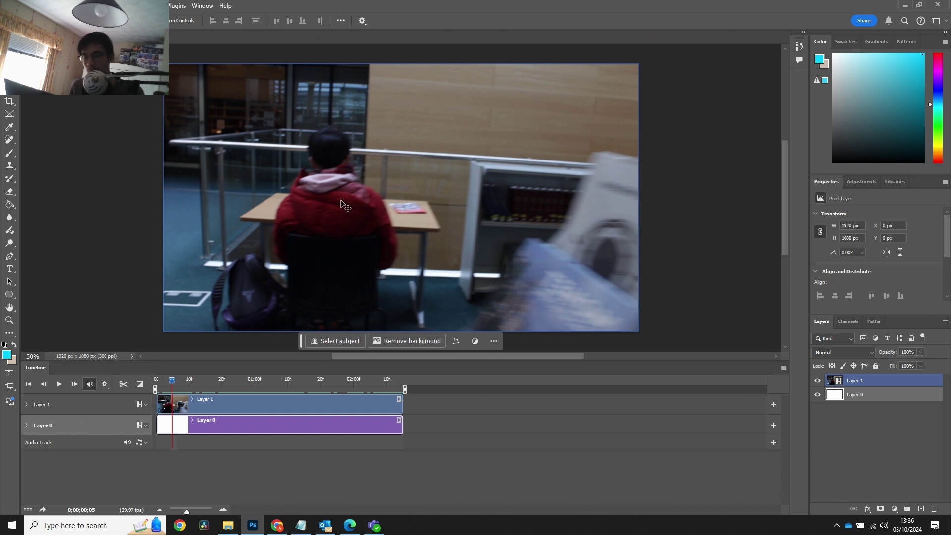
{"action": "left_click", "coordinate": [245, 348]}
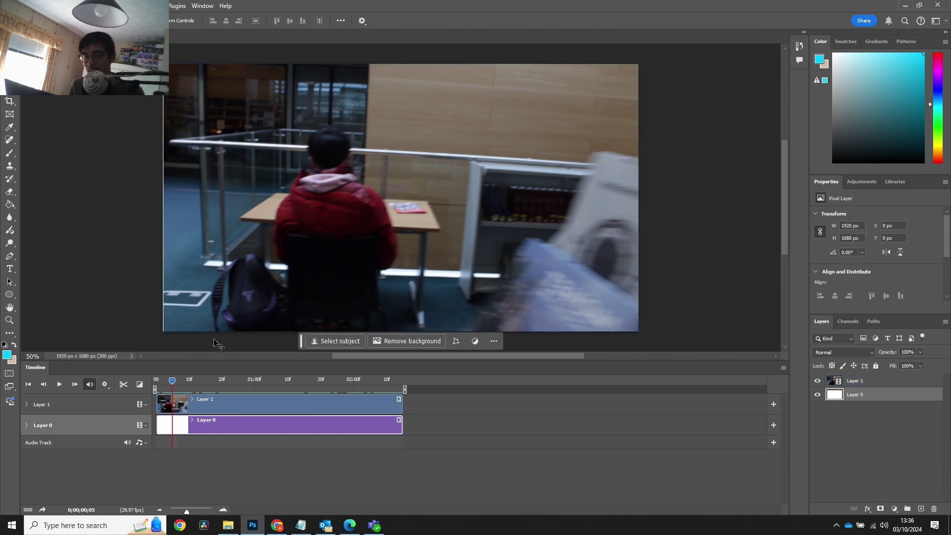
{"action": "left_click", "coordinate": [319, 319]}
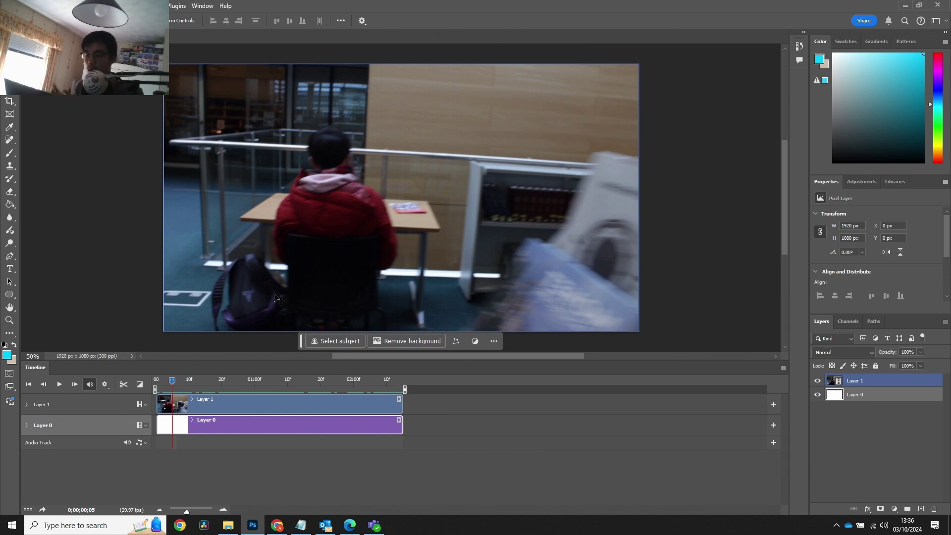
- Set the timeline frame rate to 24 fps
{"action": "left_click", "coordinate": [780, 373]}
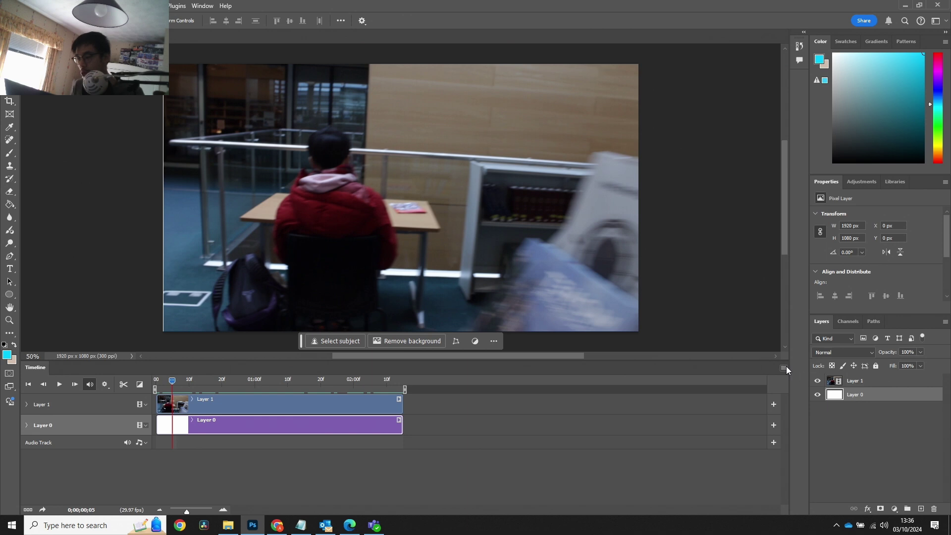
{"action": "left_click", "coordinate": [783, 367]}
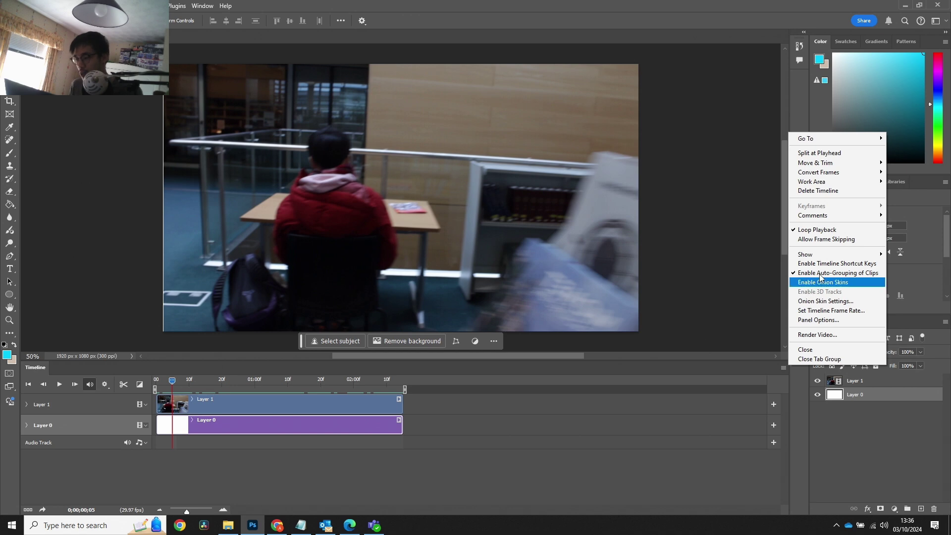
{"action": "left_click", "coordinate": [842, 311]}
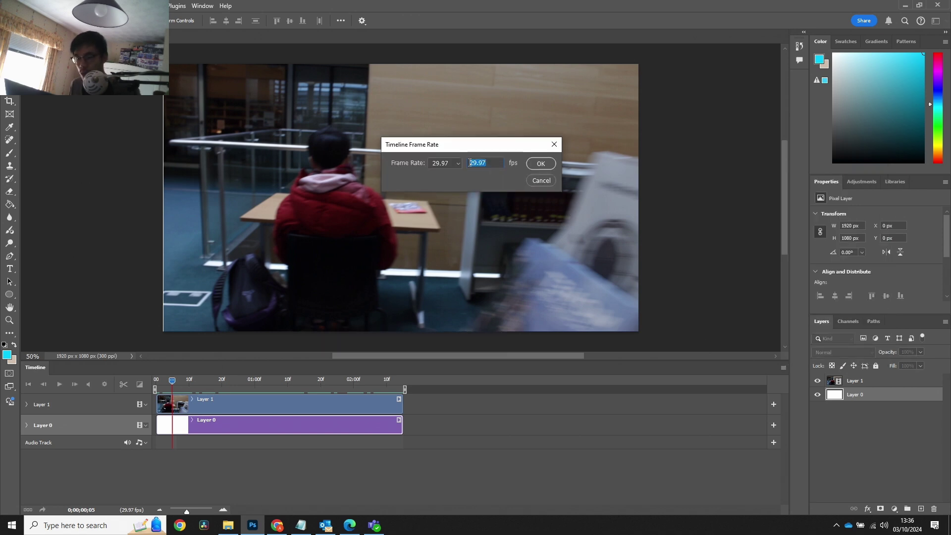
{"action": "left_click", "coordinate": [458, 163]}
{"action": "left_click", "coordinate": [449, 219]}
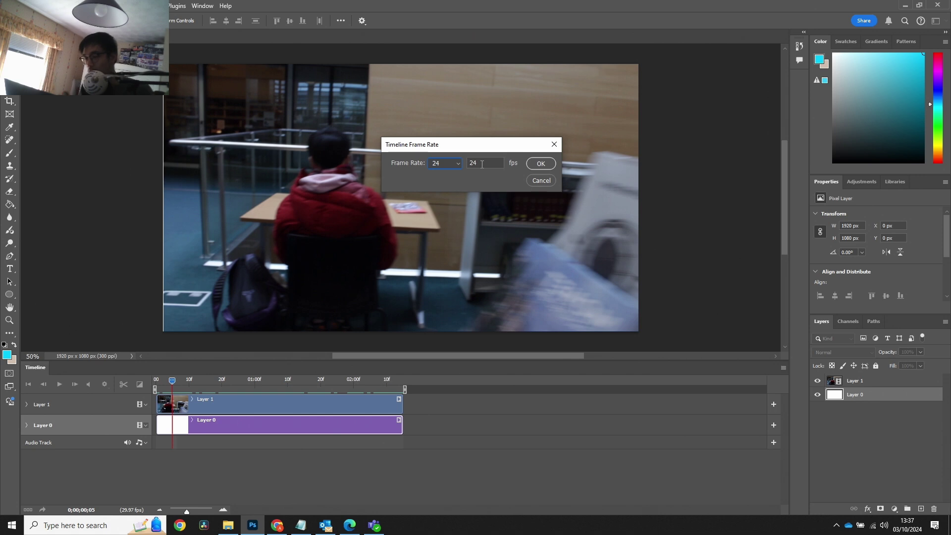
{"action": "left_click", "coordinate": [452, 166]}
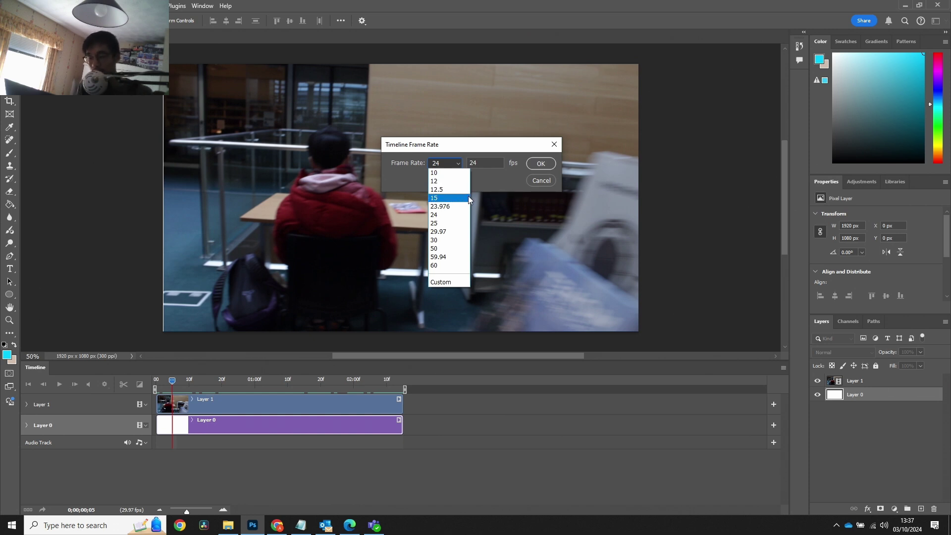
{"action": "left_click", "coordinate": [532, 172]}
{"action": "left_click", "coordinate": [535, 166]}
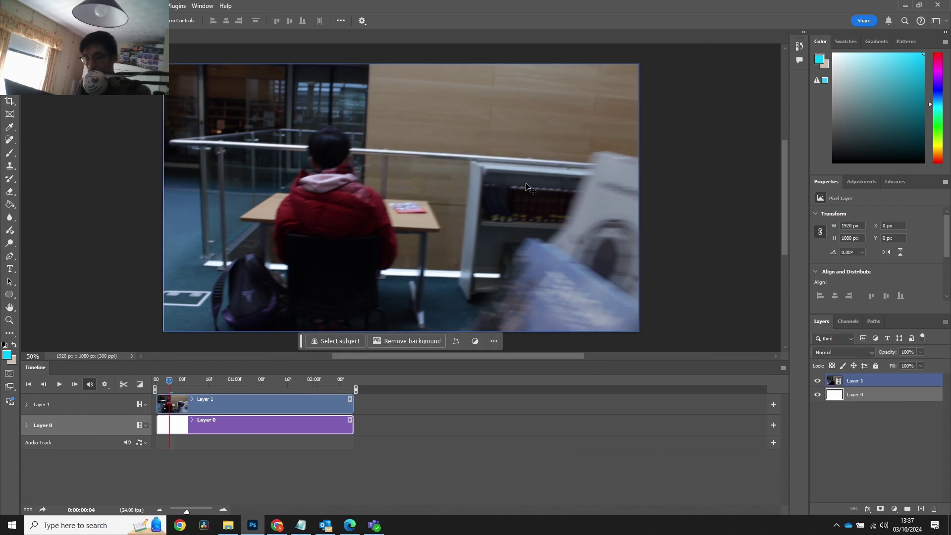
- Preview the footage at the new frame rate and return the playhead to the first frame
{"action": "key", "text": "space"}
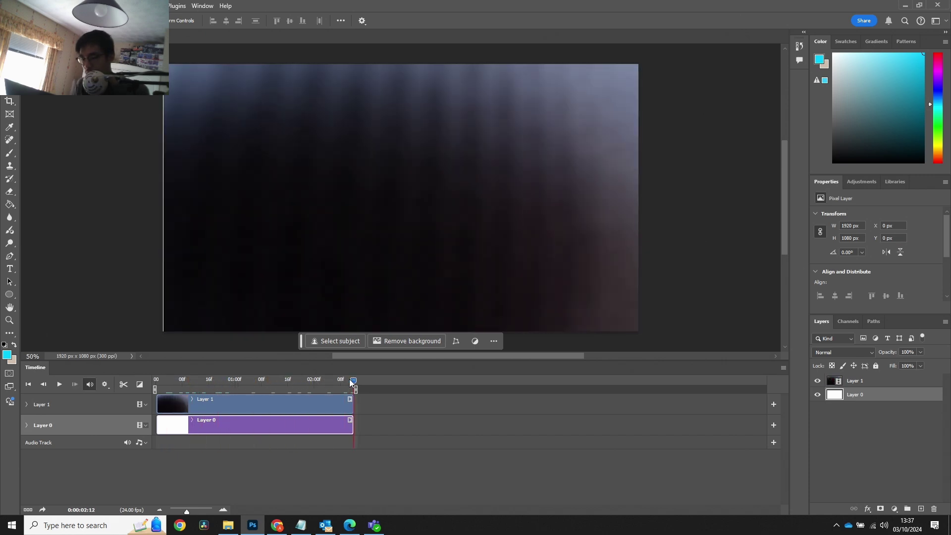
{"action": "left_click_drag", "start_coordinate": [183, 386], "coordinate": [156, 387]}
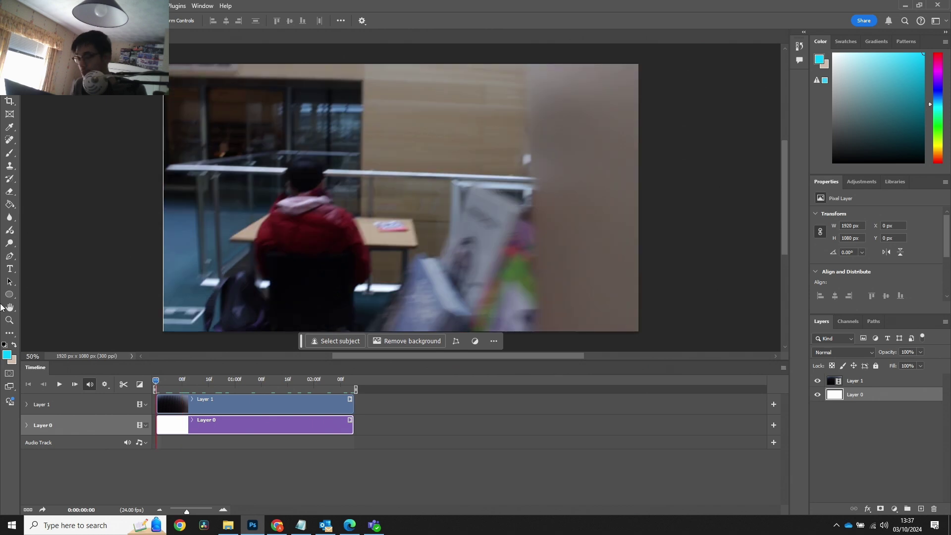
{"action": "left_click", "coordinate": [169, 291]}
{"action": "left_click", "coordinate": [131, 342]}
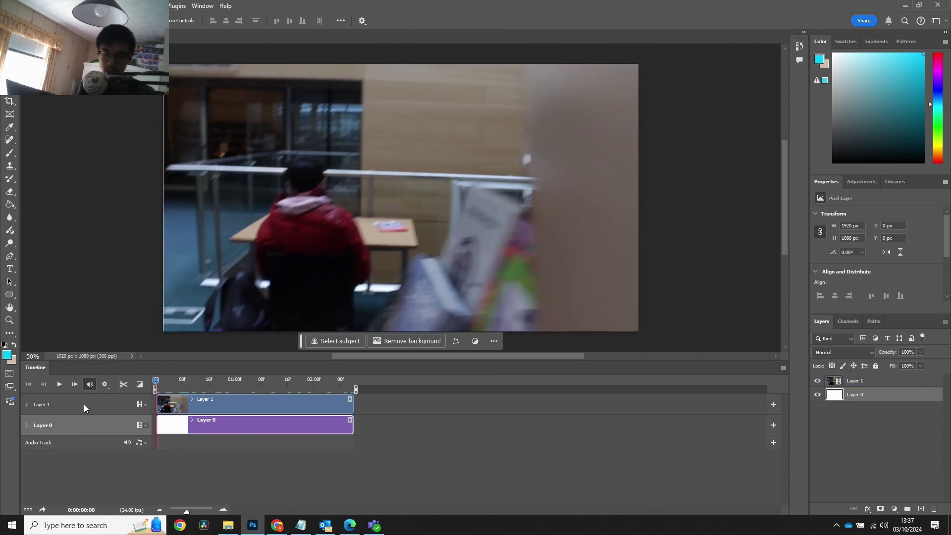
- Add a new video group and arrange it above the footage layer, with the white layer at the bottom of the stack
{"action": "left_click", "coordinate": [146, 427]}
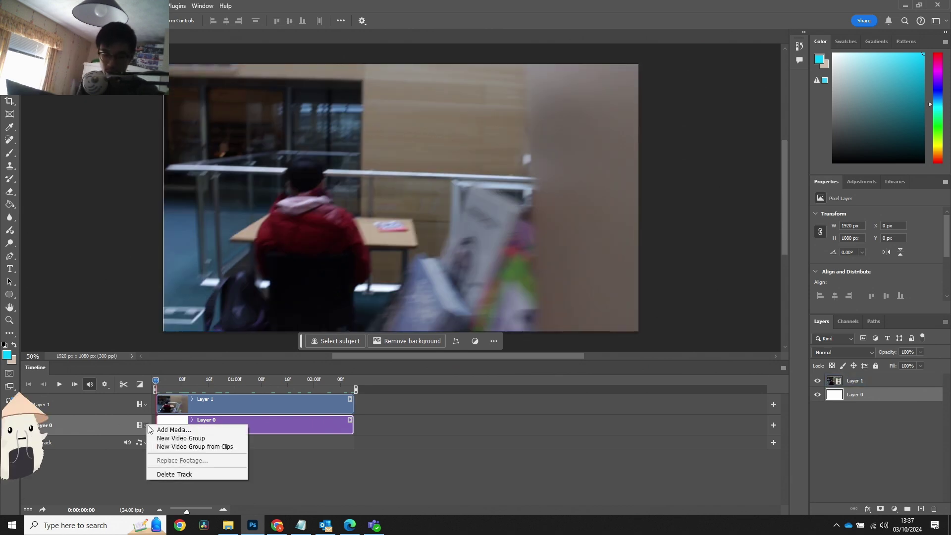
{"action": "left_click", "coordinate": [185, 438]}
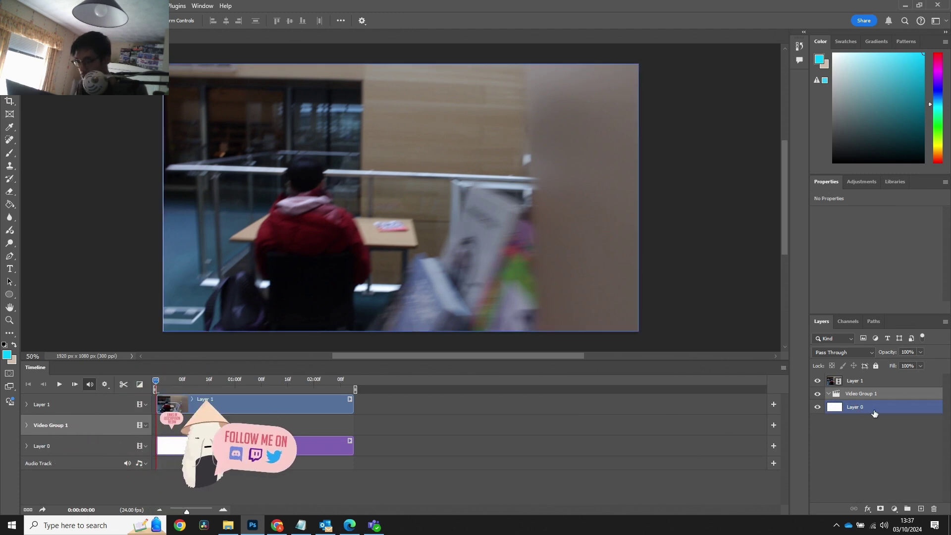
{"action": "left_click_drag", "start_coordinate": [872, 408], "coordinate": [849, 414]}
{"action": "left_click", "coordinate": [862, 394]}
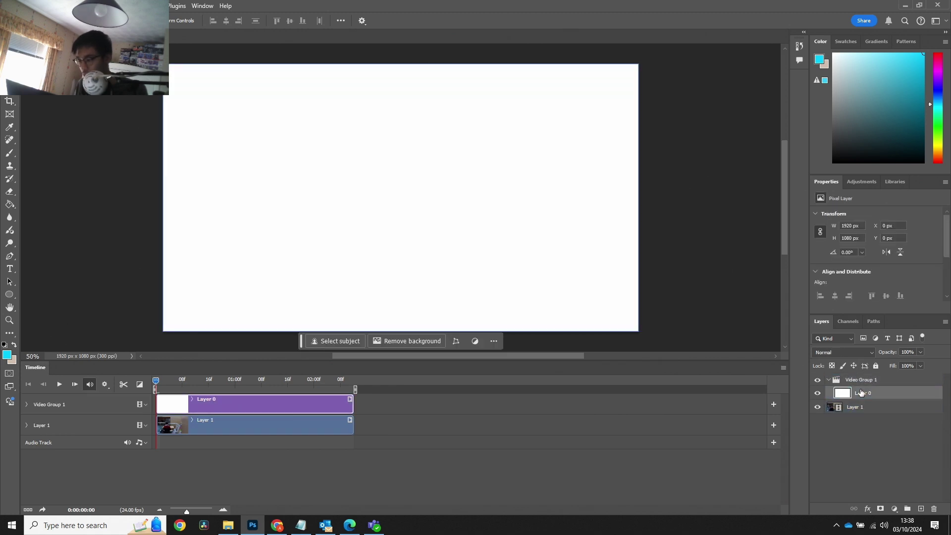
{"action": "left_click_drag", "start_coordinate": [861, 394], "coordinate": [877, 416]}
{"action": "left_click", "coordinate": [867, 381]}
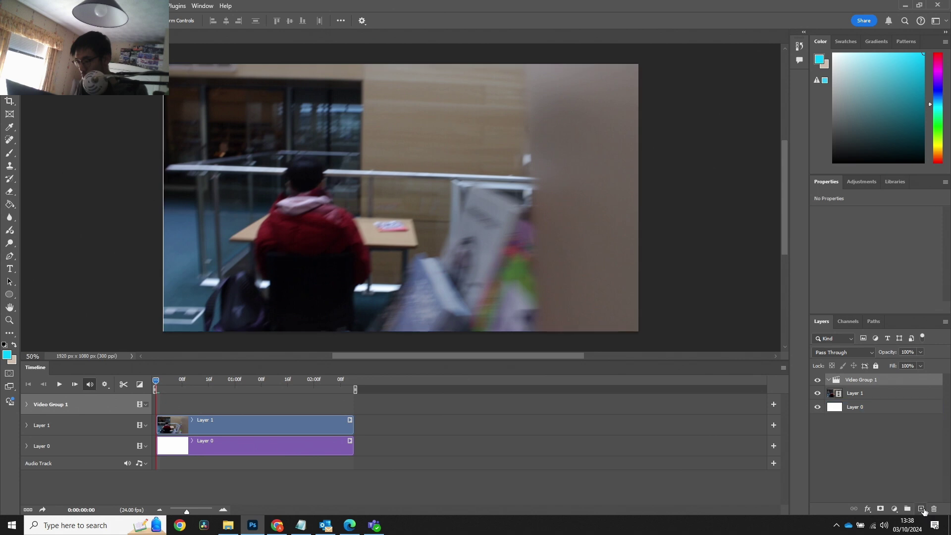
- Add a blank layer to Video Group 1, trim its clip to a single frame, and move the playhead to frame 1
{"action": "left_click", "coordinate": [920, 508]}
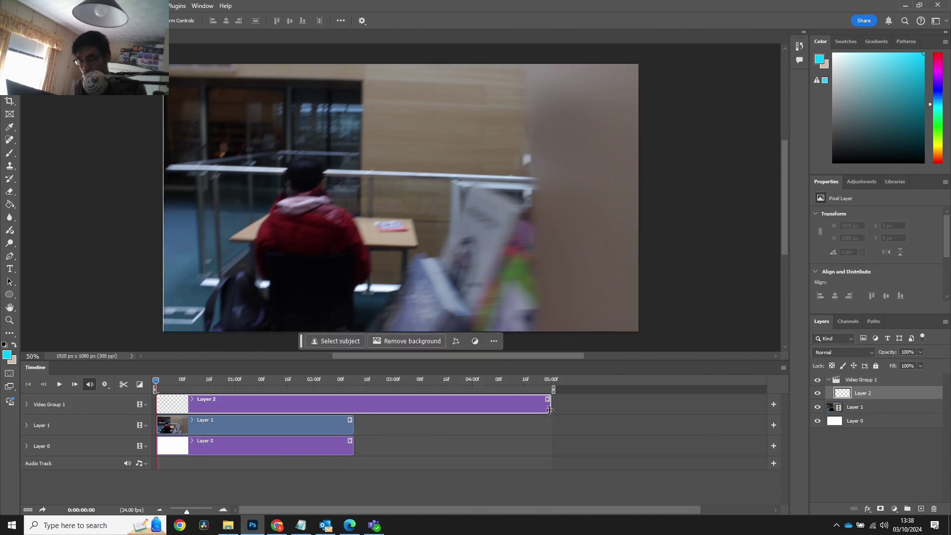
{"action": "left_click_drag", "start_coordinate": [547, 411], "coordinate": [164, 417]}
{"action": "scroll", "coordinate": [170, 417], "scroll_direction": "up", "scroll_amount": 6}
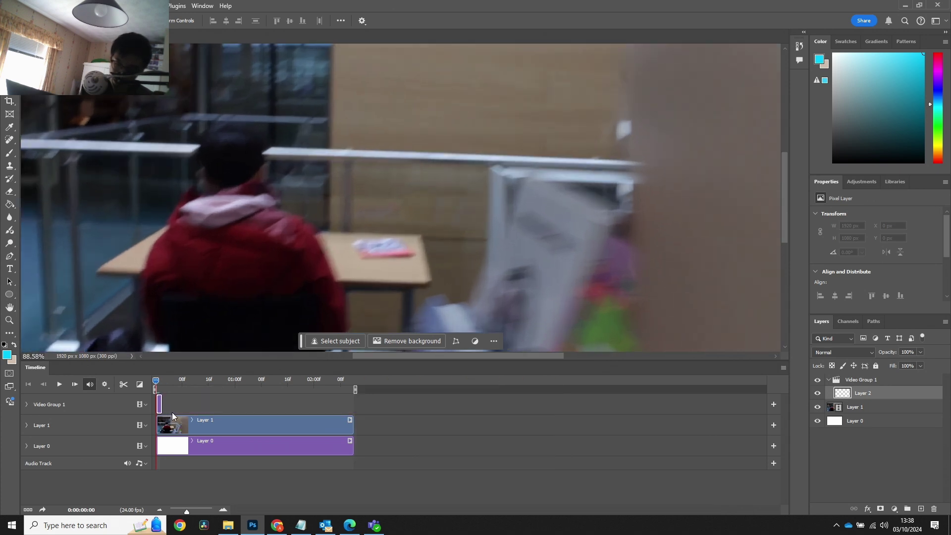
{"action": "scroll", "coordinate": [172, 412], "scroll_direction": "down", "scroll_amount": 2}
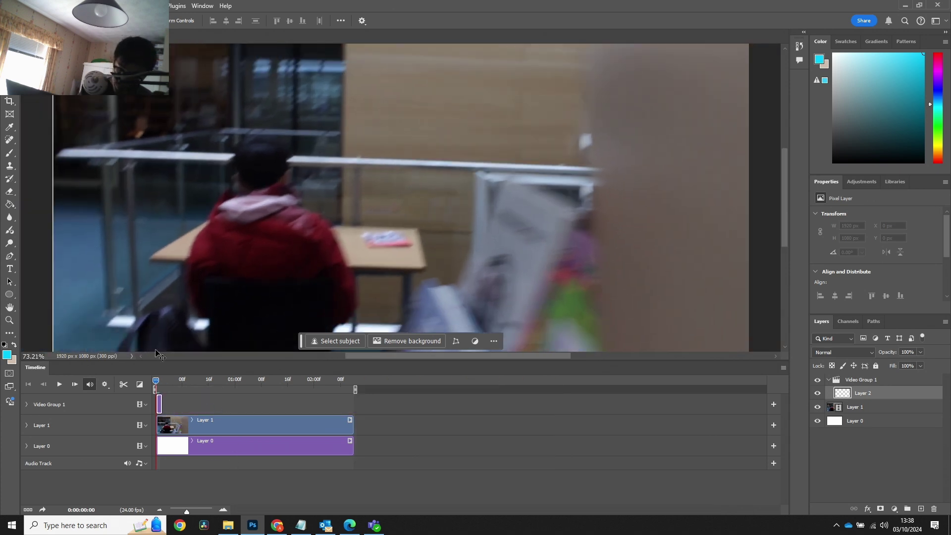
{"action": "left_click", "coordinate": [201, 421]}
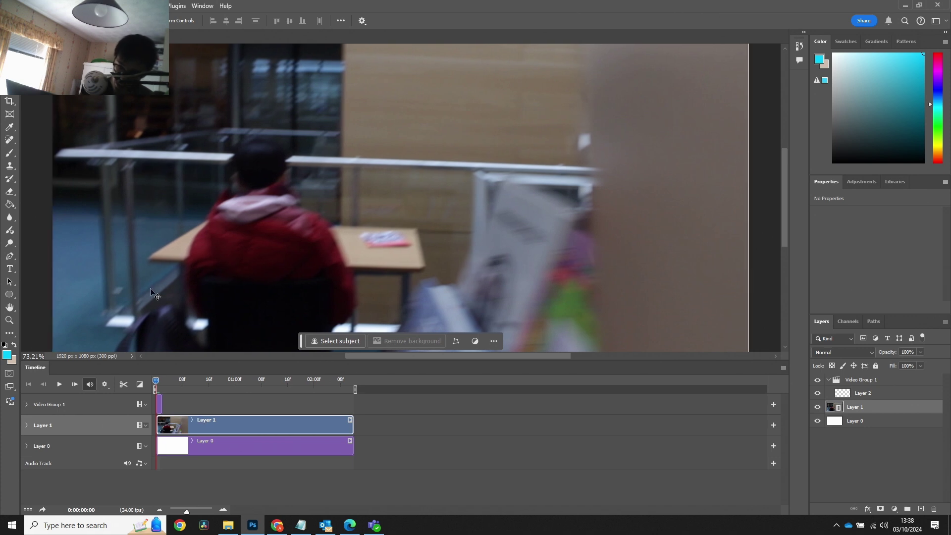
{"action": "left_click", "coordinate": [192, 511]}
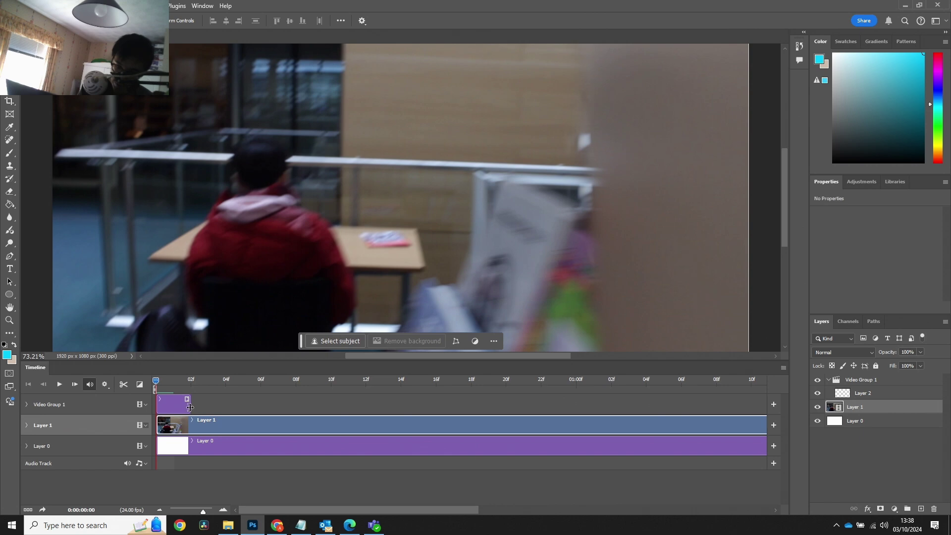
{"action": "left_click_drag", "start_coordinate": [191, 410], "coordinate": [172, 387]}
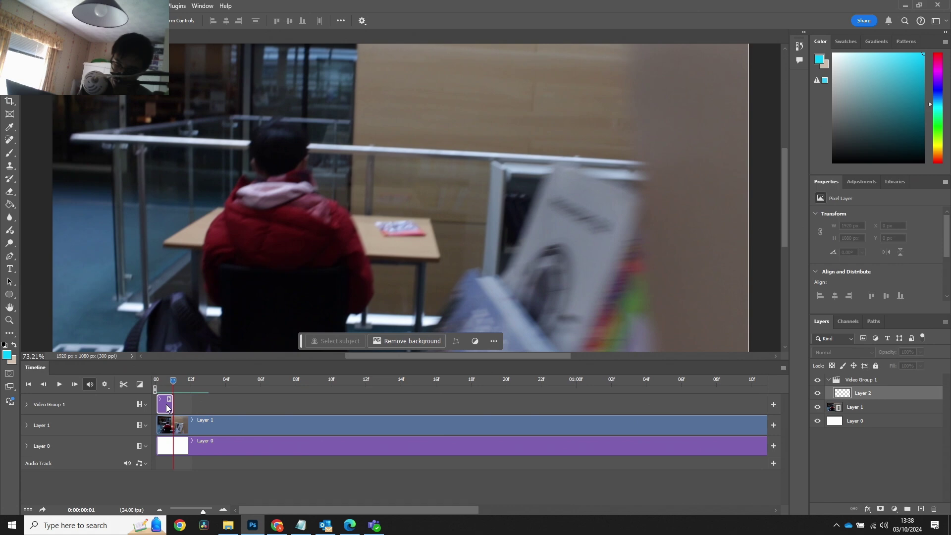
- Add eleven more blank one-frame layers to the video group and move the last one along the timeline to 18f
{"action": "key", "text": "ctrl+shift+alt+n"}
{"action": "key", "text": "ctrl+shift+alt+n"}
{"action": "key", "text": "ctrl+shift+alt+n"}
{"action": "key", "text": "ctrl+shift+alt+n"}
{"action": "key", "text": "ctrl+shift+alt+n"}
{"action": "key", "text": "ctrl+shift+alt+n"}
{"action": "key", "text": "ctrl+shift+alt+n"}
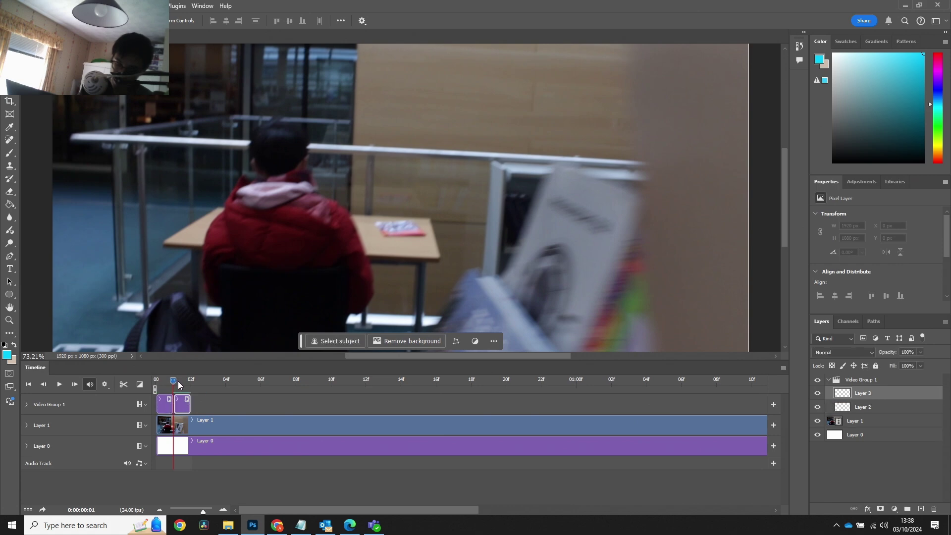
{"action": "key", "text": "ctrl+shift+alt+n"}
{"action": "key", "text": "ctrl+shift+alt+n"}
{"action": "key", "text": "ctrl+shift+alt+n"}
{"action": "key", "text": "ctrl+shift+alt+n"}
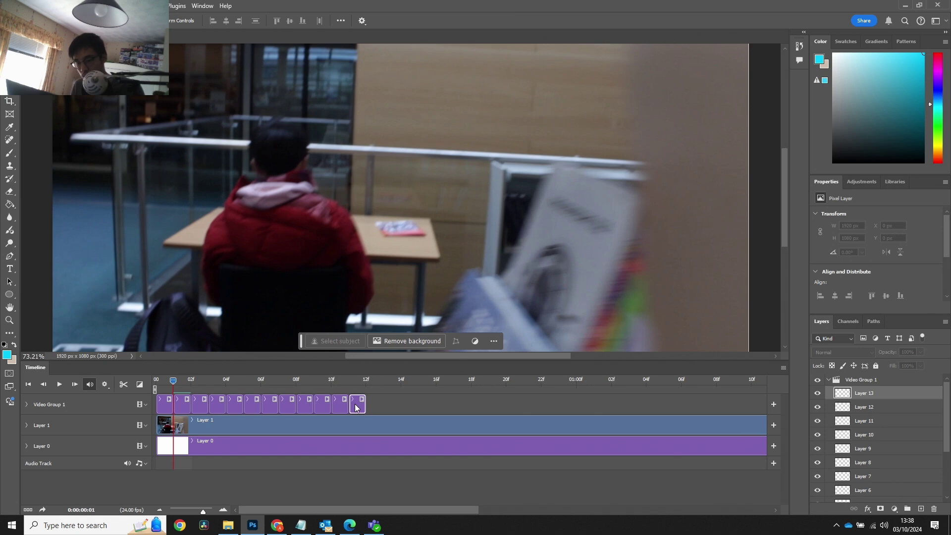
{"action": "left_click_drag", "start_coordinate": [352, 406], "coordinate": [474, 407]}
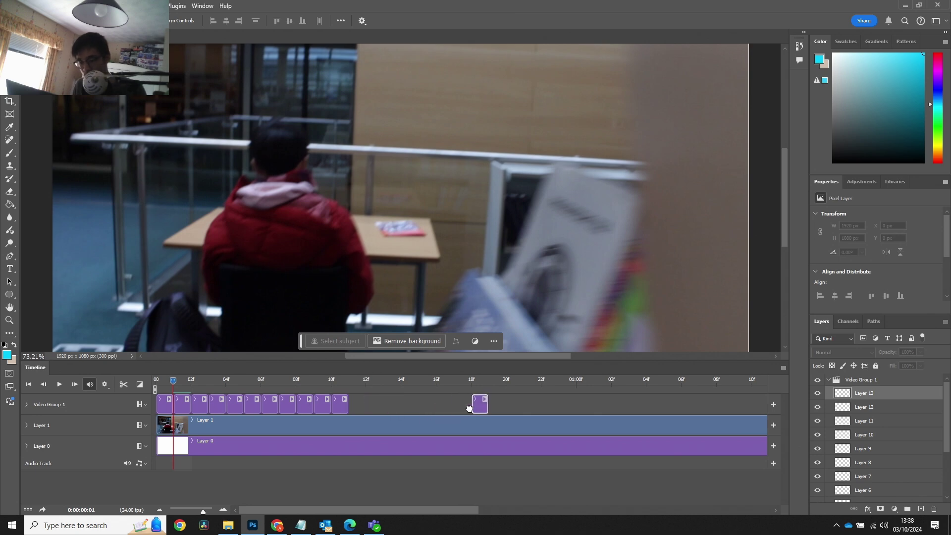
- Return the playhead to the first frame and lower the opacity of the footage layer, Layer 1, to 82%
{"action": "mouse_move", "coordinate": [168, 379]}
{"action": "left_mouse_down"}
{"action": "mouse_move", "coordinate": [245, 383]}
{"action": "mouse_move", "coordinate": [153, 389]}
{"action": "left_mouse_up"}
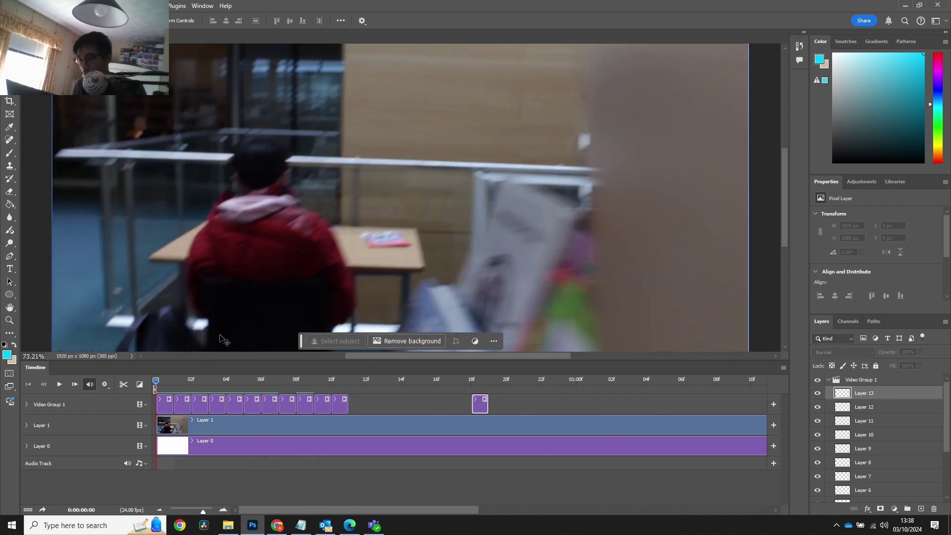
{"action": "left_click", "coordinate": [328, 421]}
{"action": "scroll", "coordinate": [919, 452], "scroll_direction": "down", "scroll_amount": 1}
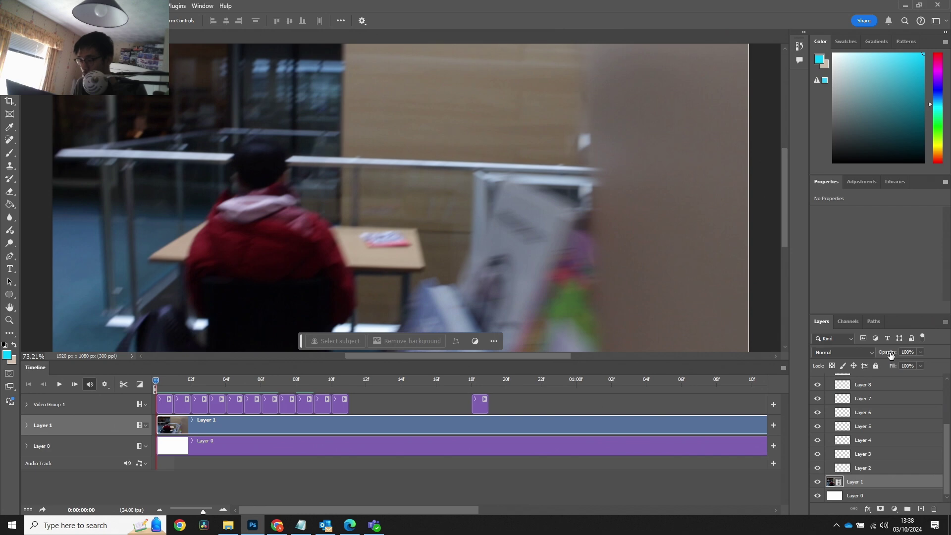
{"action": "left_click_drag", "start_coordinate": [890, 354], "coordinate": [881, 357]}
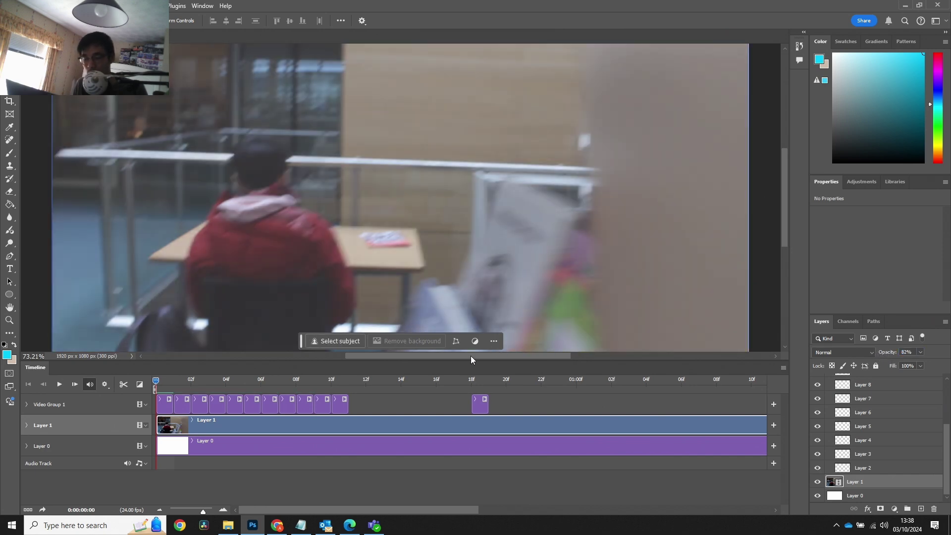
{"action": "left_click", "coordinate": [161, 400]}
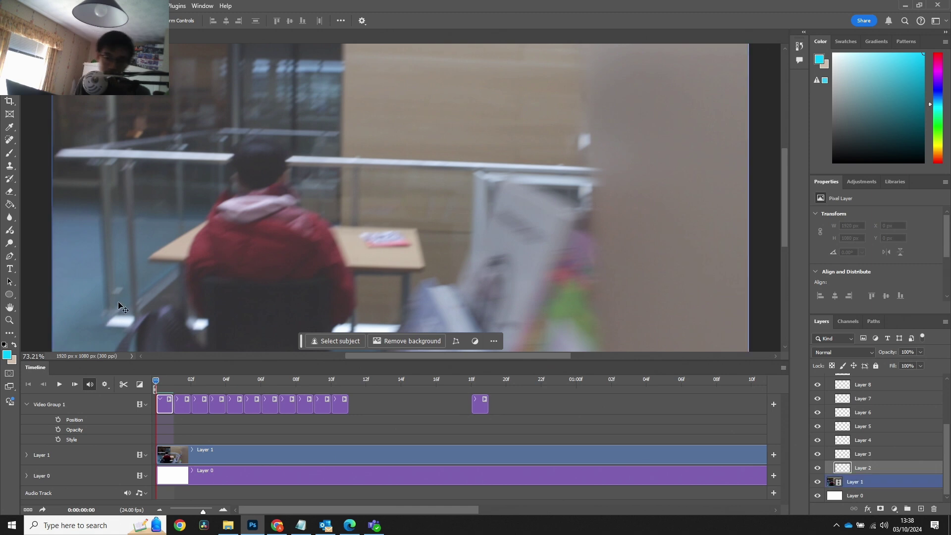
{"action": "left_click", "coordinate": [5, 353]}
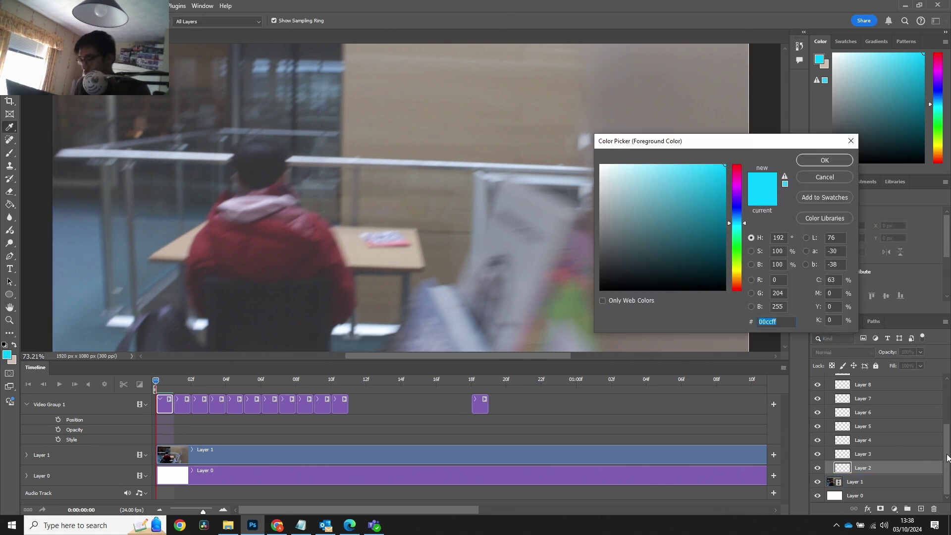
{"action": "left_click_drag", "start_coordinate": [948, 458], "coordinate": [948, 376]}
{"action": "left_click", "coordinate": [829, 178]}
- Rename Video Group 1 as LineArt
{"action": "double_click", "coordinate": [862, 379]}
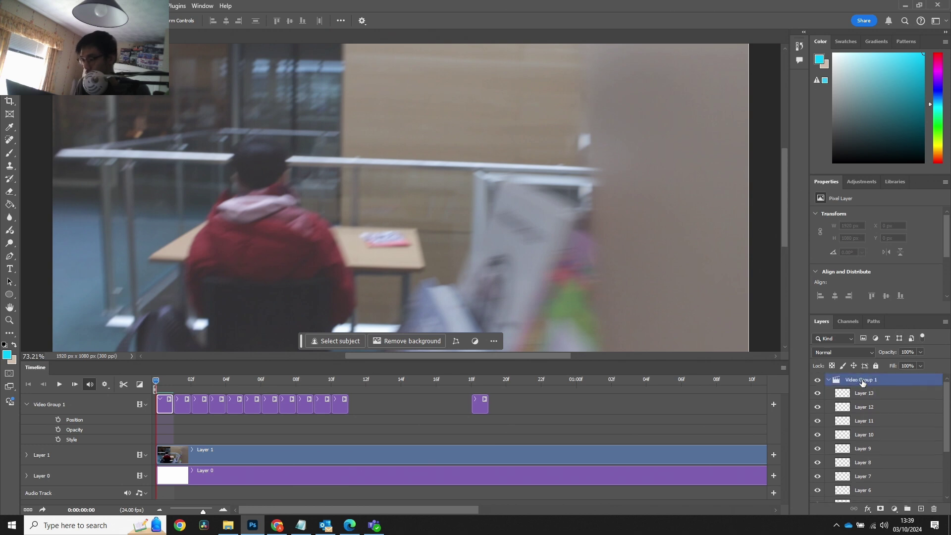
{"action": "left_click", "coordinate": [852, 394]}
{"action": "type", "text": "LineA"}
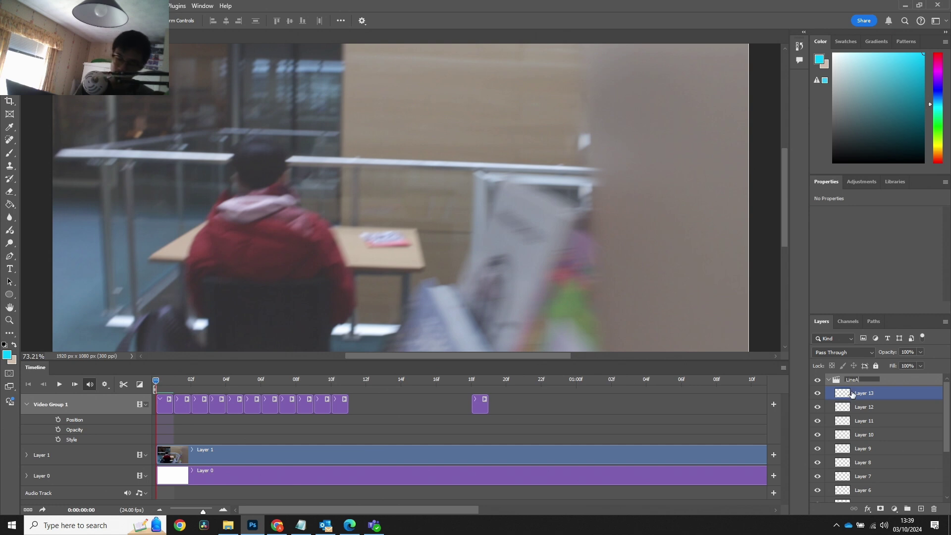
{"action": "type", "text": "rt"}
{"action": "key", "text": "Return"}
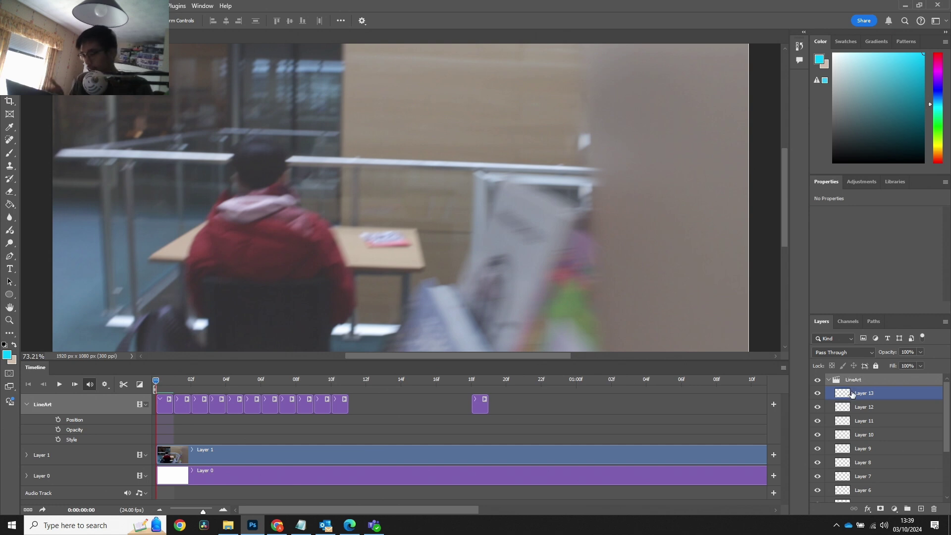
- Activate the Brush tool and select the first blank frame clip, Layer 2, in the LineArt group
{"action": "scroll", "coordinate": [892, 440], "scroll_direction": "down", "scroll_amount": 4}
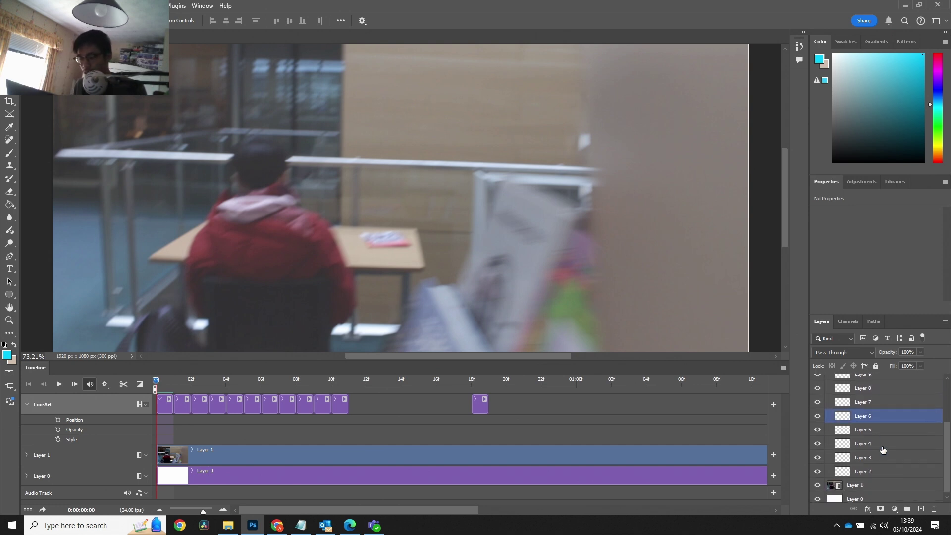
{"action": "scroll", "coordinate": [883, 450], "scroll_direction": "down", "scroll_amount": 1}
{"action": "scroll", "coordinate": [871, 453], "scroll_direction": "up", "scroll_amount": 4}
{"action": "scroll", "coordinate": [871, 453], "scroll_direction": "down", "scroll_amount": 4}
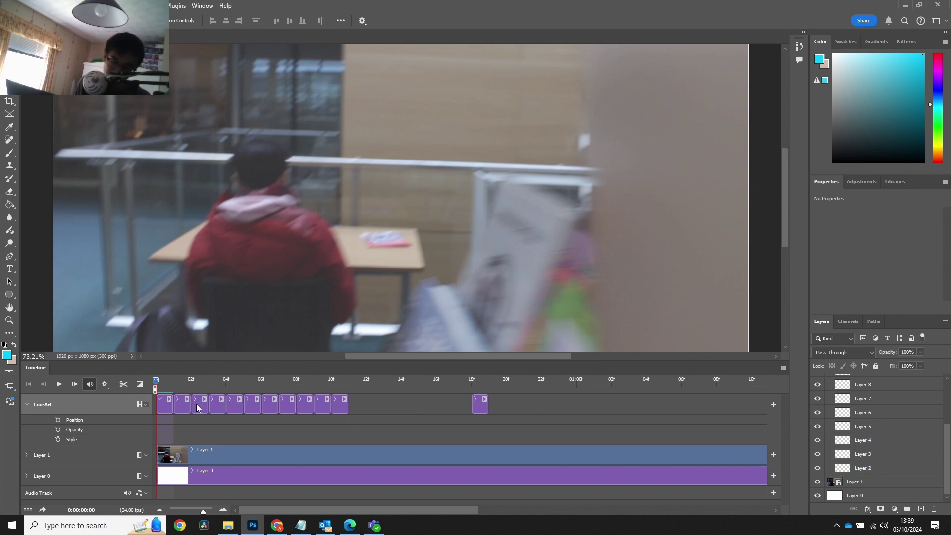
{"action": "left_click", "coordinate": [266, 268]}
{"action": "key", "text": "b"}
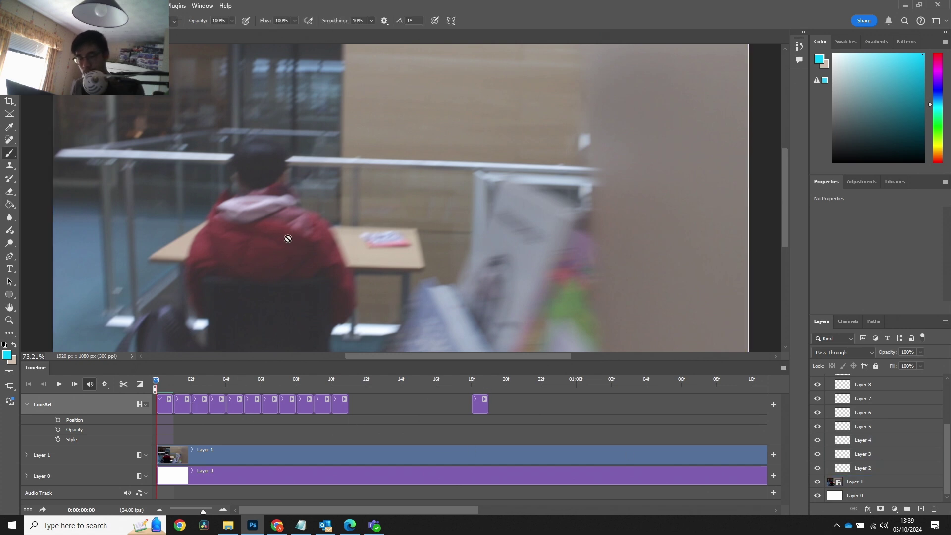
{"action": "left_click", "coordinate": [166, 408]}
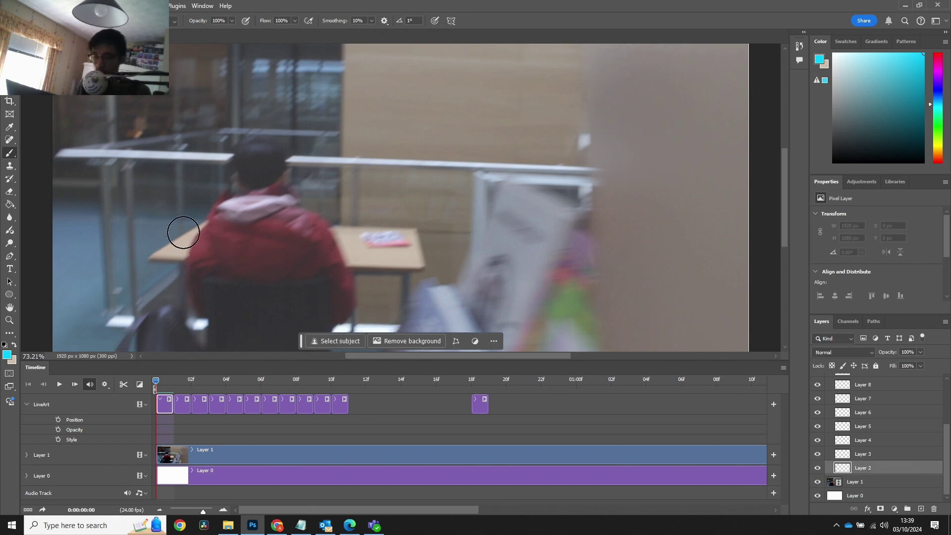
- Reduce the brush to a small tip suited to thin outlines
{"action": "key", "text": "bracketleft"}
{"action": "key", "text": "bracketleft"}
{"action": "key", "text": "bracketleft"}
{"action": "key", "text": "bracketleft"}
{"action": "key", "text": "bracketleft"}
{"action": "key", "text": "bracketleft"}
{"action": "key", "text": "bracketleft"}
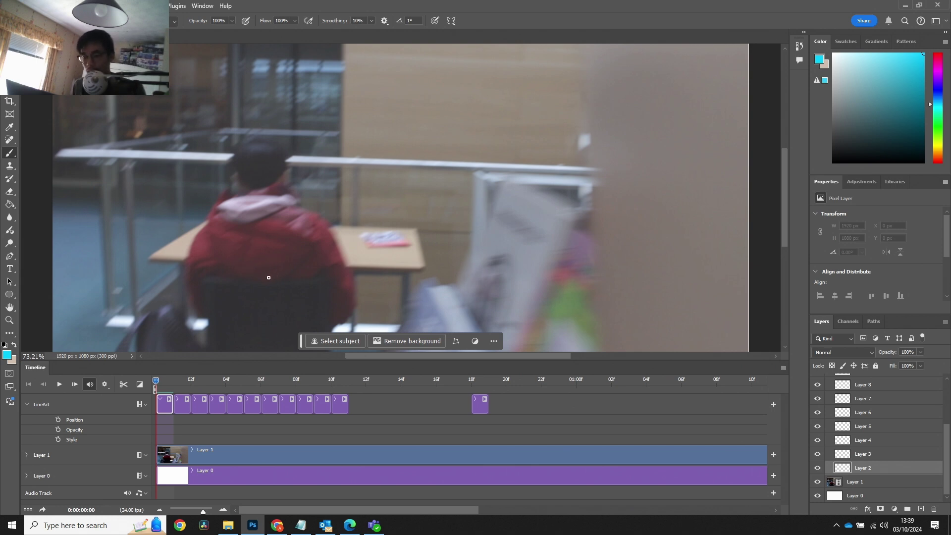
- Examine the seated figure and its surroundings in the first frame of the footage
{"action": "mouse_move", "coordinate": [268, 277]}
{"action": "left_mouse_down"}
{"action": "mouse_move", "coordinate": [341, 226]}
{"action": "mouse_move", "coordinate": [371, 178]}
{"action": "mouse_move", "coordinate": [254, 178]}
{"action": "mouse_move", "coordinate": [335, 185]}
{"action": "left_mouse_up"}
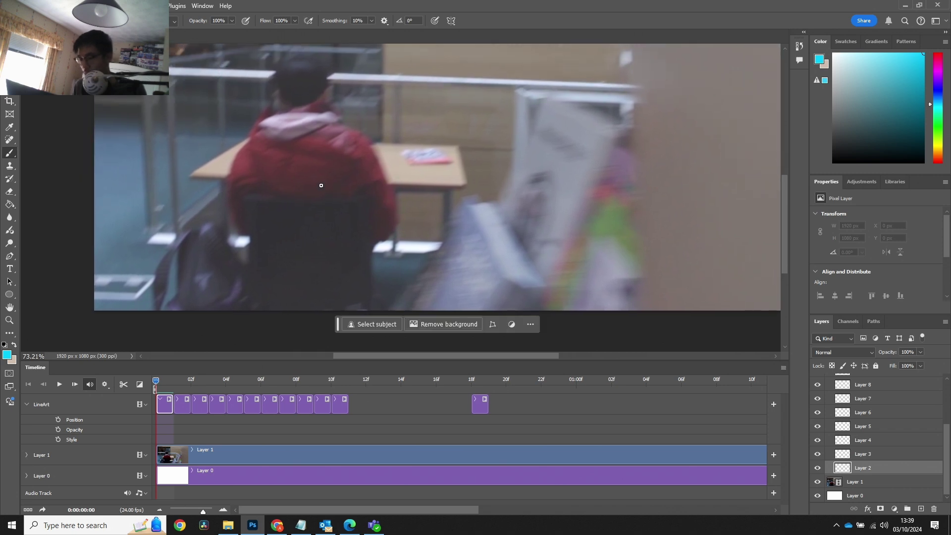
{"action": "left_click_drag", "start_coordinate": [441, 181], "coordinate": [397, 203]}
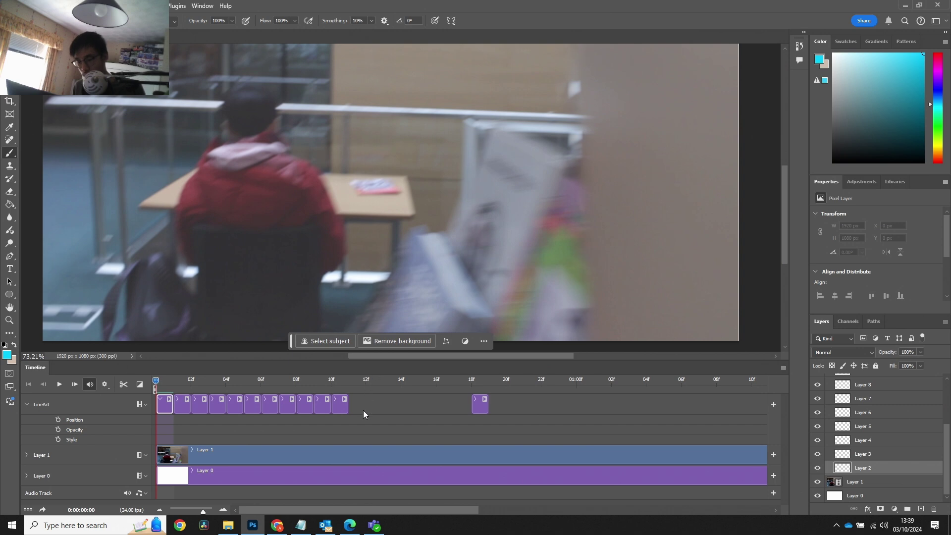
{"action": "key", "text": "v"}
{"action": "left_click", "coordinate": [365, 453]}
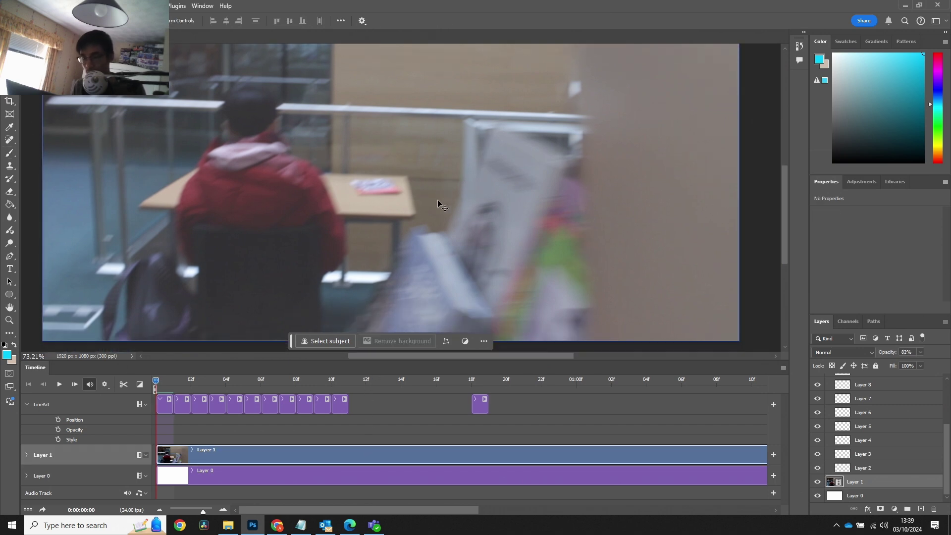
{"action": "scroll", "coordinate": [438, 200], "scroll_direction": "down", "scroll_amount": 3}
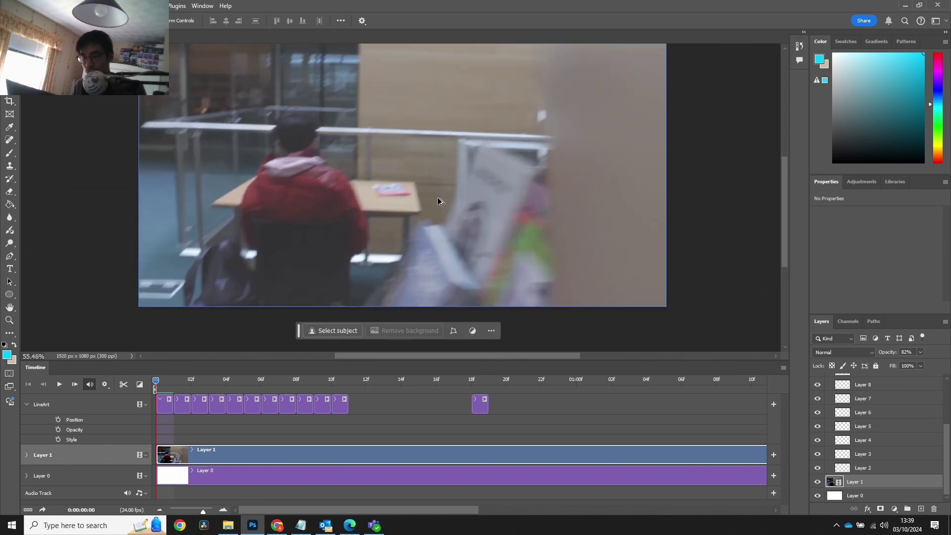
{"action": "scroll", "coordinate": [438, 199], "scroll_direction": "down", "scroll_amount": 2}
{"action": "scroll", "coordinate": [437, 200], "scroll_direction": "up", "scroll_amount": 4}
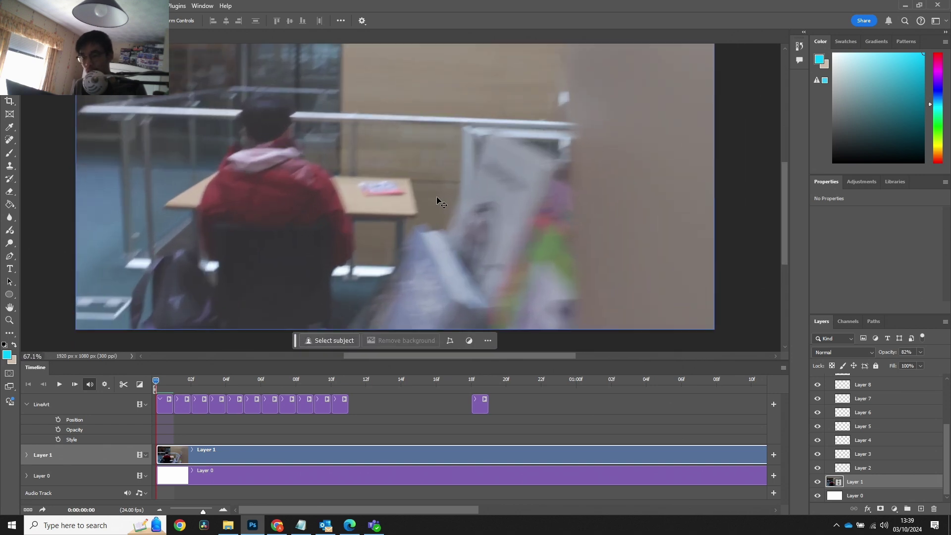
{"action": "left_click_drag", "start_coordinate": [464, 152], "coordinate": [578, 178]}
{"action": "mouse_move", "coordinate": [409, 231]}
{"action": "left_mouse_down"}
{"action": "mouse_move", "coordinate": [425, 237]}
{"action": "mouse_move", "coordinate": [363, 216]}
{"action": "mouse_move", "coordinate": [355, 185]}
{"action": "mouse_move", "coordinate": [385, 204]}
{"action": "left_mouse_up"}
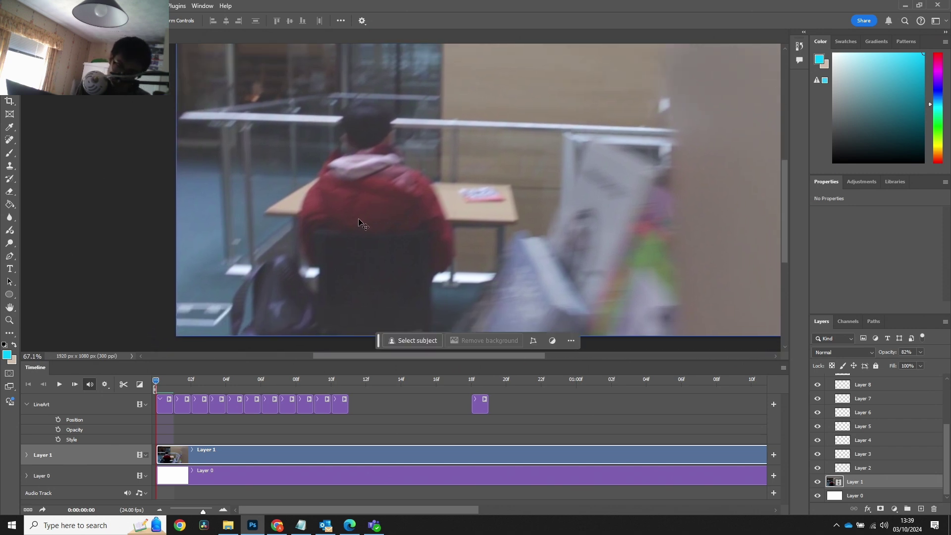
- Trace the seated figure's jacket, hood, arms and head with cyan brush strokes on the first LineArt frame, Layer 2
{"action": "key", "text": "b"}
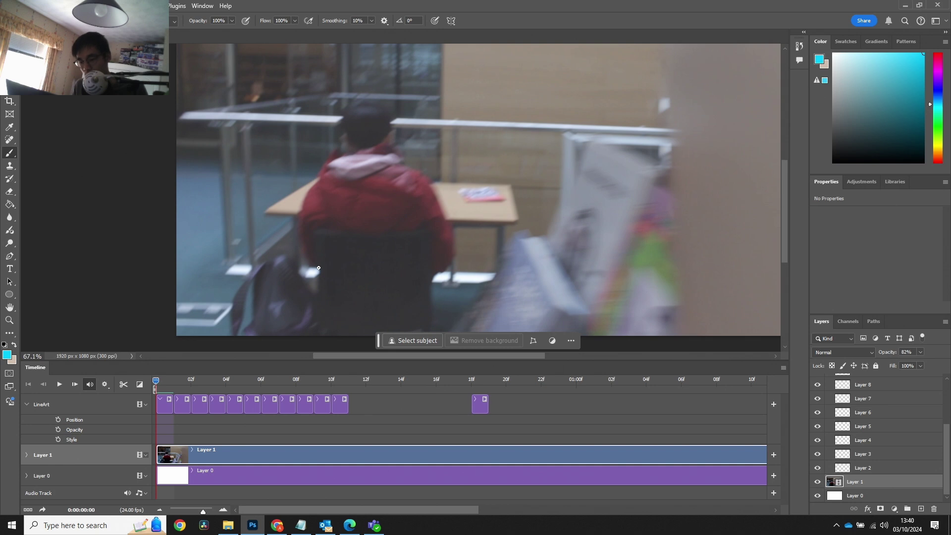
{"action": "left_click", "coordinate": [165, 403]}
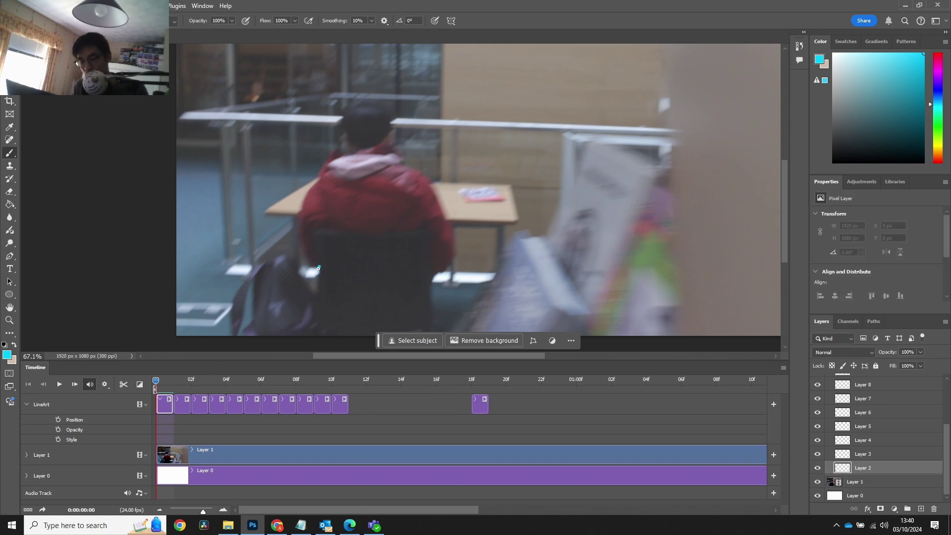
{"action": "left_click_drag", "start_coordinate": [303, 239], "coordinate": [299, 221]}
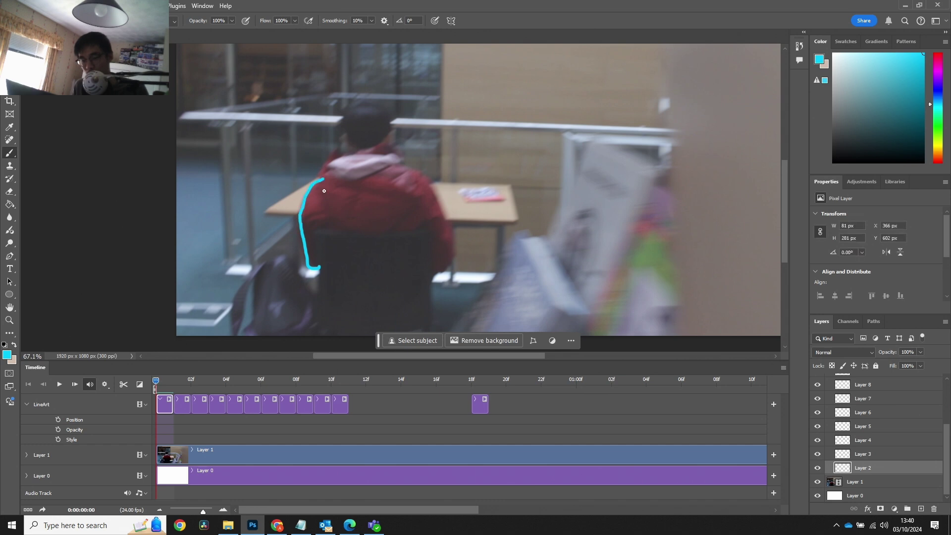
{"action": "mouse_move", "coordinate": [325, 211]}
{"action": "left_mouse_down"}
{"action": "mouse_move", "coordinate": [364, 237]}
{"action": "mouse_move", "coordinate": [396, 230]}
{"action": "mouse_move", "coordinate": [421, 200]}
{"action": "left_mouse_up"}
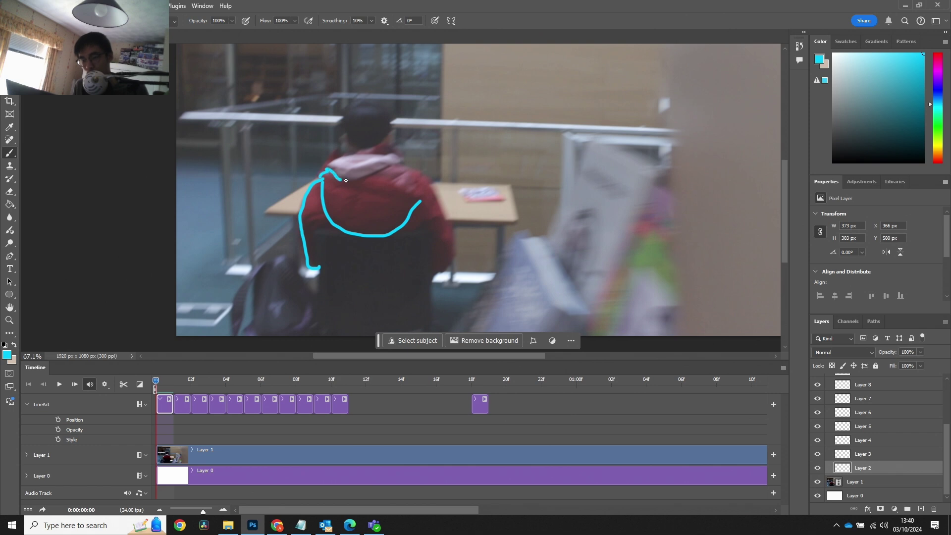
{"action": "left_click_drag", "start_coordinate": [346, 180], "coordinate": [379, 172]}
{"action": "left_click_drag", "start_coordinate": [332, 160], "coordinate": [381, 156]}
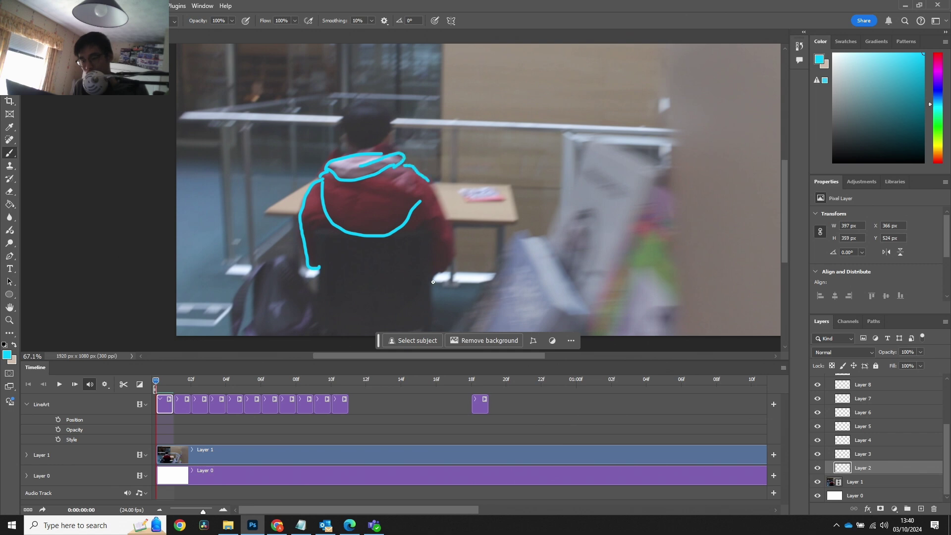
{"action": "mouse_move", "coordinate": [440, 273]}
{"action": "left_mouse_down"}
{"action": "mouse_move", "coordinate": [456, 251]}
{"action": "mouse_move", "coordinate": [427, 181]}
{"action": "left_mouse_up"}
{"action": "left_click_drag", "start_coordinate": [432, 234], "coordinate": [433, 277]}
{"action": "mouse_move", "coordinate": [319, 265]}
{"action": "left_mouse_down"}
{"action": "mouse_move", "coordinate": [321, 230]}
{"action": "mouse_move", "coordinate": [429, 235]}
{"action": "left_mouse_up"}
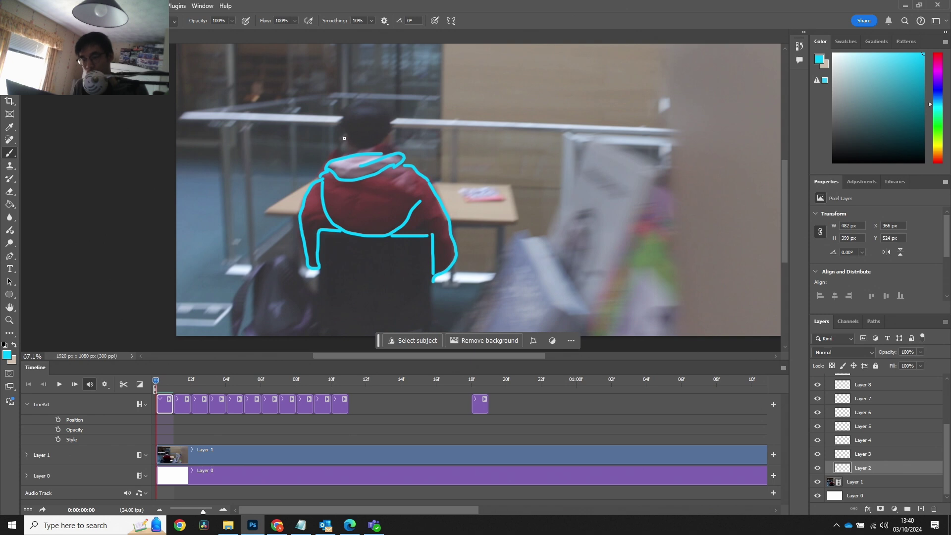
{"action": "mouse_move", "coordinate": [320, 167]}
{"action": "left_mouse_down"}
{"action": "mouse_move", "coordinate": [333, 150]}
{"action": "mouse_move", "coordinate": [397, 152]}
{"action": "mouse_move", "coordinate": [344, 136]}
{"action": "mouse_move", "coordinate": [341, 119]}
{"action": "mouse_move", "coordinate": [352, 105]}
{"action": "mouse_move", "coordinate": [386, 116]}
{"action": "mouse_move", "coordinate": [382, 144]}
{"action": "mouse_move", "coordinate": [369, 146]}
{"action": "left_mouse_up"}
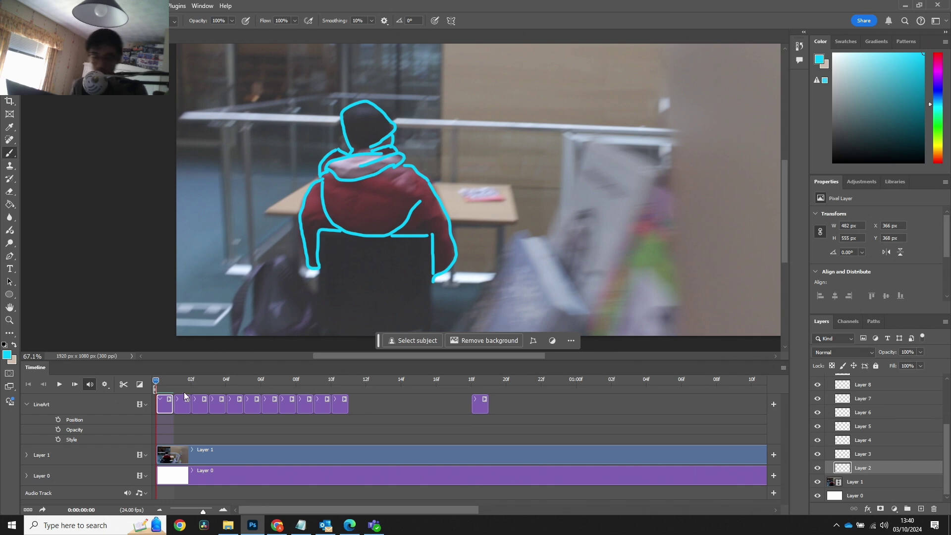
- At timeline frame 0:00:00:01, trace the seated figure's left sleeve, jacket back, hood and collar in cyan on LineArt Layer 3
{"action": "left_click", "coordinate": [173, 380]}
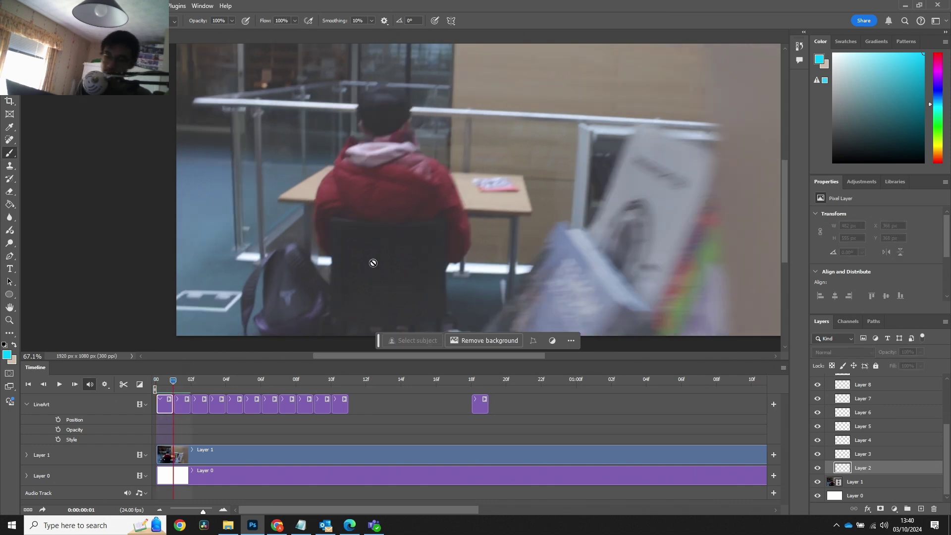
{"action": "left_click", "coordinate": [183, 405]}
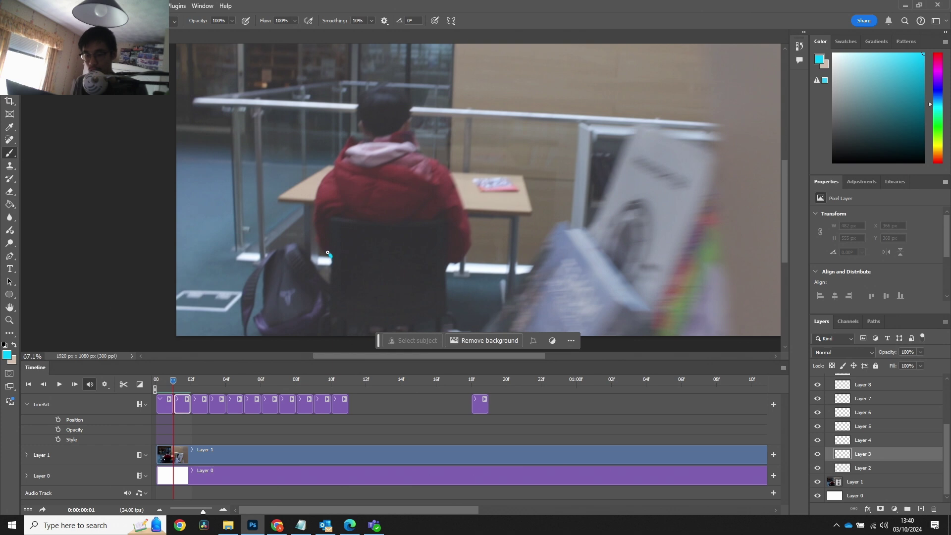
{"action": "mouse_move", "coordinate": [318, 238]}
{"action": "left_mouse_down"}
{"action": "mouse_move", "coordinate": [312, 212]}
{"action": "mouse_move", "coordinate": [334, 165]}
{"action": "mouse_move", "coordinate": [349, 206]}
{"action": "mouse_move", "coordinate": [385, 224]}
{"action": "mouse_move", "coordinate": [420, 210]}
{"action": "mouse_move", "coordinate": [436, 191]}
{"action": "left_mouse_up"}
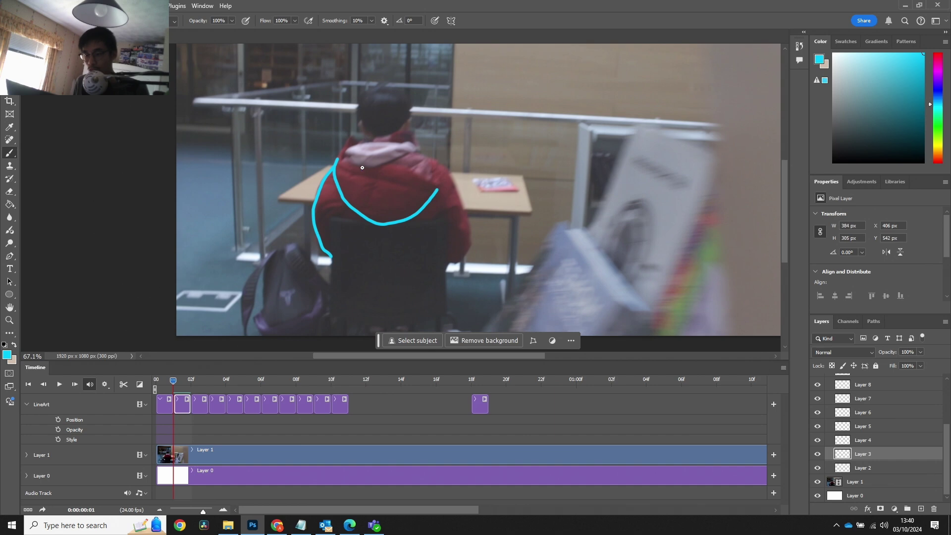
{"action": "mouse_move", "coordinate": [364, 165]}
{"action": "left_mouse_down"}
{"action": "mouse_move", "coordinate": [418, 150]}
{"action": "mouse_move", "coordinate": [364, 143]}
{"action": "mouse_move", "coordinate": [348, 156]}
{"action": "mouse_move", "coordinate": [401, 142]}
{"action": "left_mouse_up"}
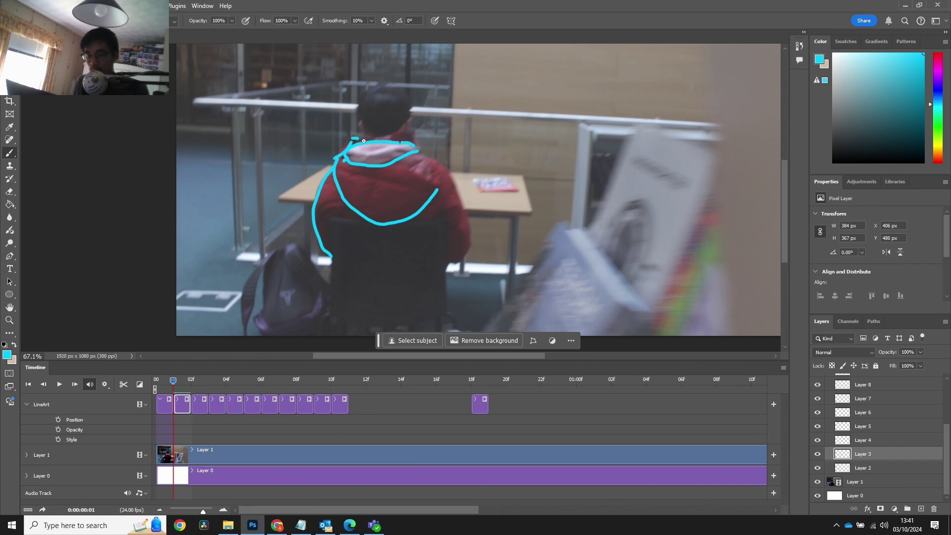
{"action": "left_click_drag", "start_coordinate": [383, 137], "coordinate": [410, 133]}
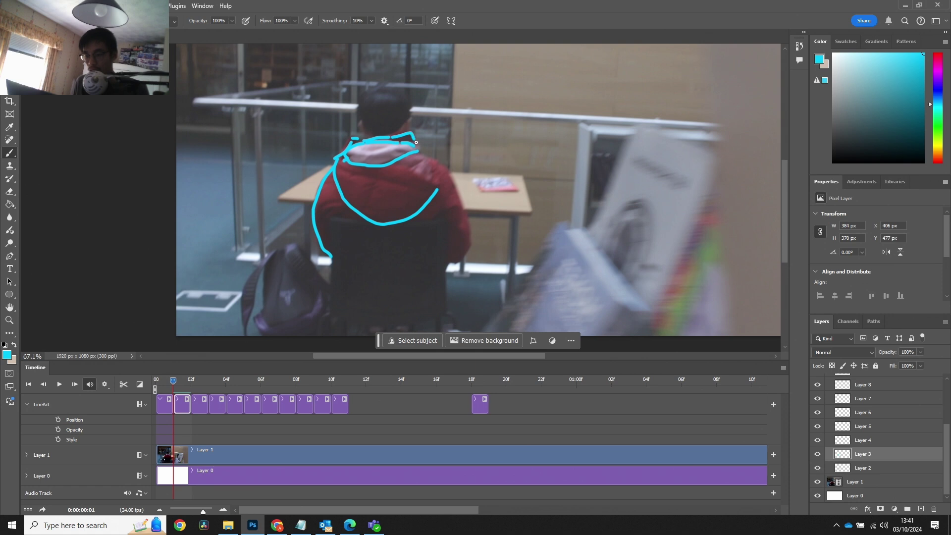
- Complete the outline on Layer 3 by tracing the right shoulder and arm, the jacket edges along the chair back, and the head
{"action": "left_click_drag", "start_coordinate": [414, 167], "coordinate": [434, 182]}
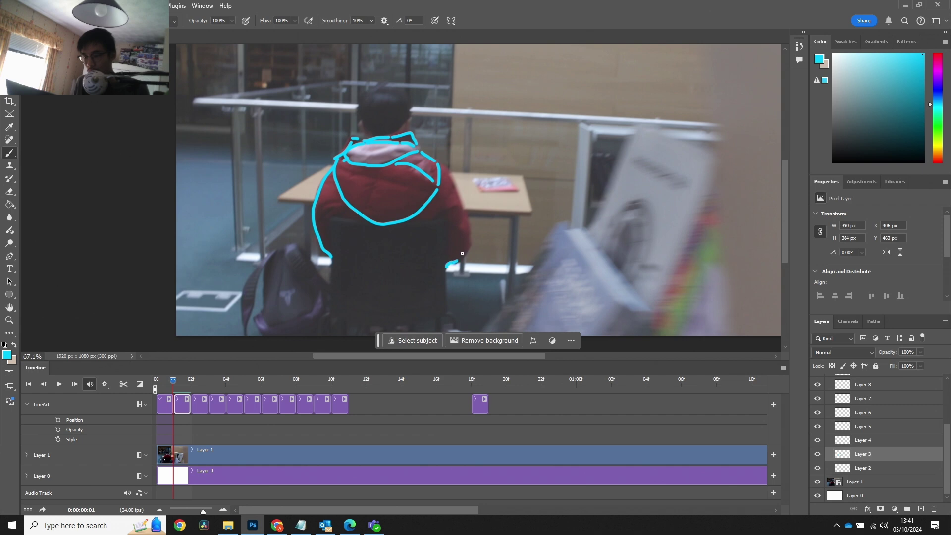
{"action": "mouse_move", "coordinate": [462, 253]}
{"action": "left_mouse_down"}
{"action": "mouse_move", "coordinate": [468, 217]}
{"action": "mouse_move", "coordinate": [443, 166]}
{"action": "left_mouse_up"}
{"action": "mouse_move", "coordinate": [331, 244]}
{"action": "left_mouse_down"}
{"action": "mouse_move", "coordinate": [334, 218]}
{"action": "mouse_move", "coordinate": [441, 221]}
{"action": "mouse_move", "coordinate": [446, 263]}
{"action": "left_mouse_up"}
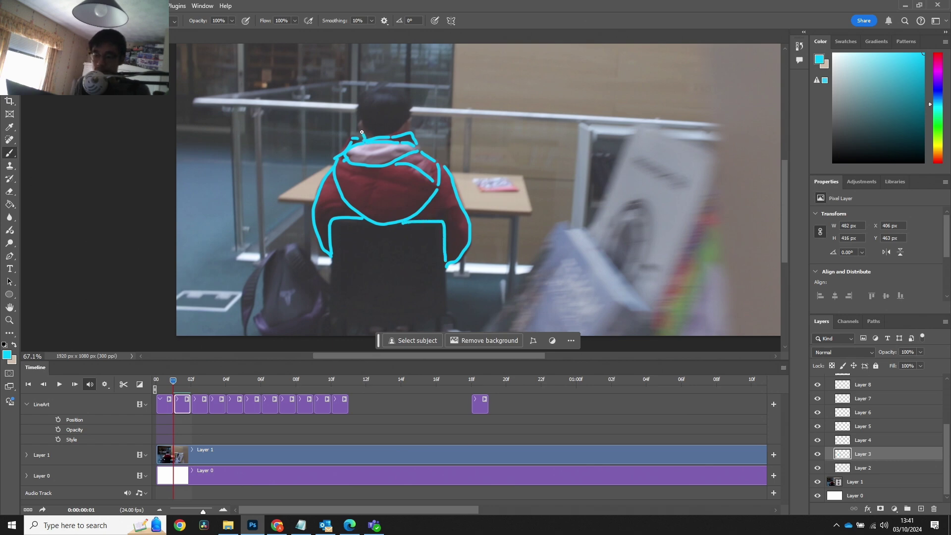
{"action": "mouse_move", "coordinate": [360, 115]}
{"action": "left_mouse_down"}
{"action": "mouse_move", "coordinate": [365, 94]}
{"action": "mouse_move", "coordinate": [390, 84]}
{"action": "left_mouse_up"}
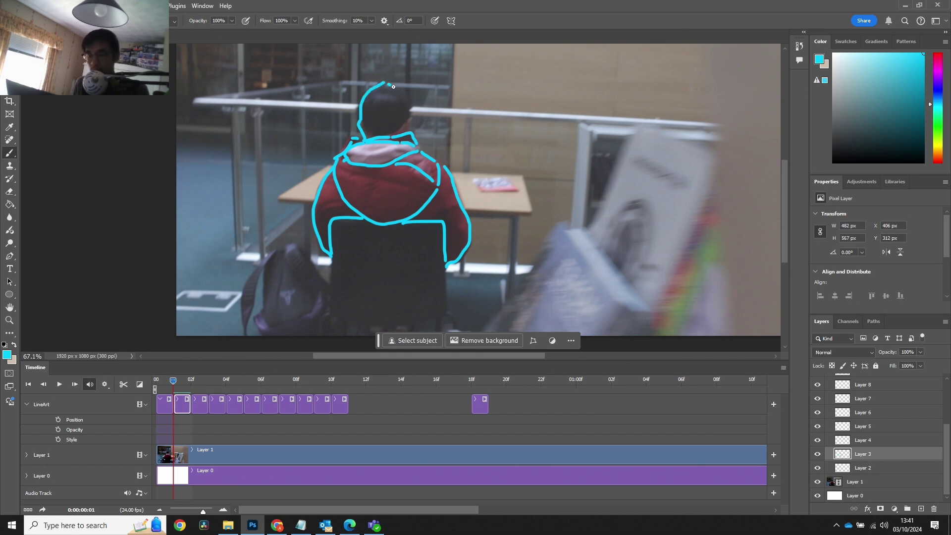
{"action": "mouse_move", "coordinate": [405, 121]}
{"action": "left_mouse_down"}
{"action": "mouse_move", "coordinate": [393, 135]}
{"action": "mouse_move", "coordinate": [407, 134]}
{"action": "left_mouse_up"}
- At timeline frame 0:00:00:02, trace the figure's left sleeve, jacket back, hood and collar in cyan on LineArt Layer 4
{"action": "left_click", "coordinate": [192, 380]}
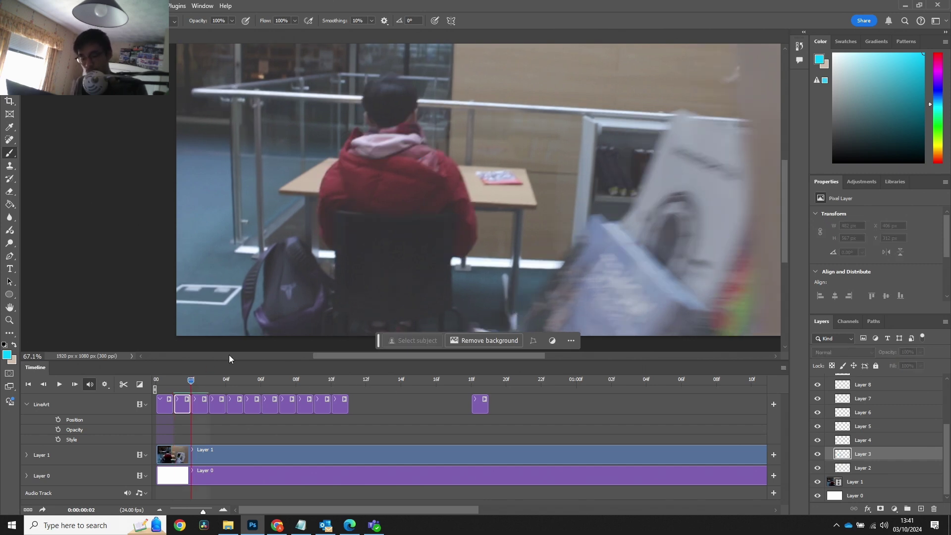
{"action": "left_click", "coordinate": [196, 409]}
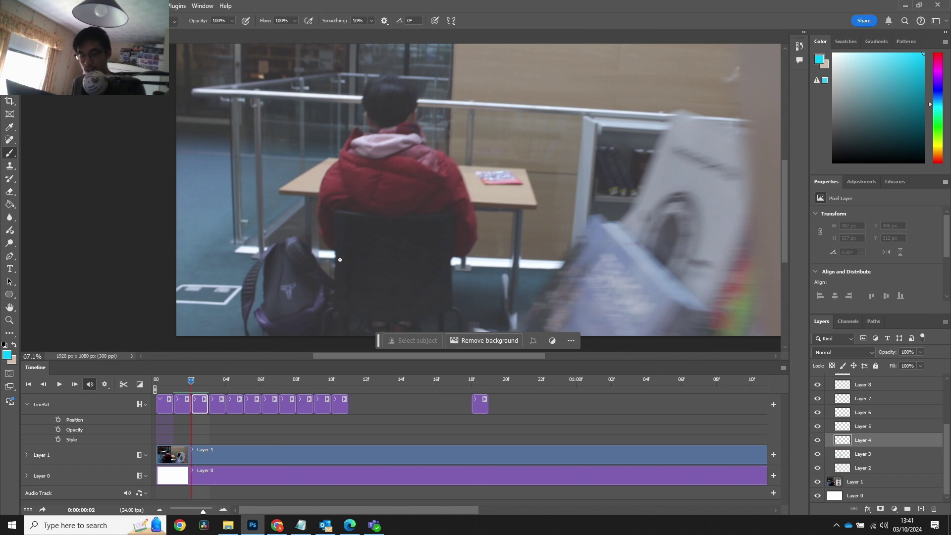
{"action": "mouse_move", "coordinate": [322, 238]}
{"action": "left_mouse_down"}
{"action": "mouse_move", "coordinate": [319, 188]}
{"action": "mouse_move", "coordinate": [340, 160]}
{"action": "mouse_move", "coordinate": [351, 203]}
{"action": "mouse_move", "coordinate": [386, 222]}
{"action": "mouse_move", "coordinate": [413, 216]}
{"action": "mouse_move", "coordinate": [446, 183]}
{"action": "left_mouse_up"}
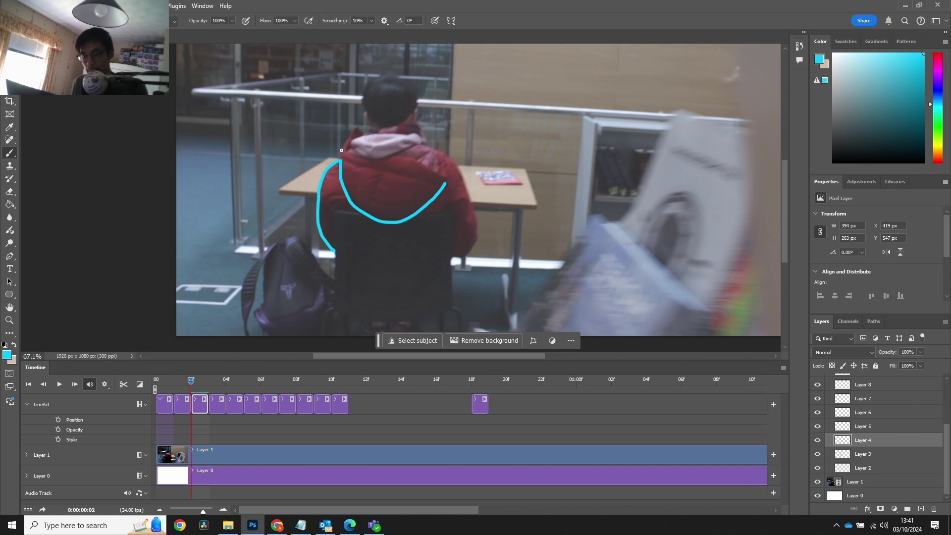
{"action": "mouse_move", "coordinate": [341, 150]}
{"action": "left_mouse_down"}
{"action": "mouse_move", "coordinate": [386, 157]}
{"action": "mouse_move", "coordinate": [420, 143]}
{"action": "mouse_move", "coordinate": [413, 160]}
{"action": "mouse_move", "coordinate": [443, 174]}
{"action": "left_mouse_up"}
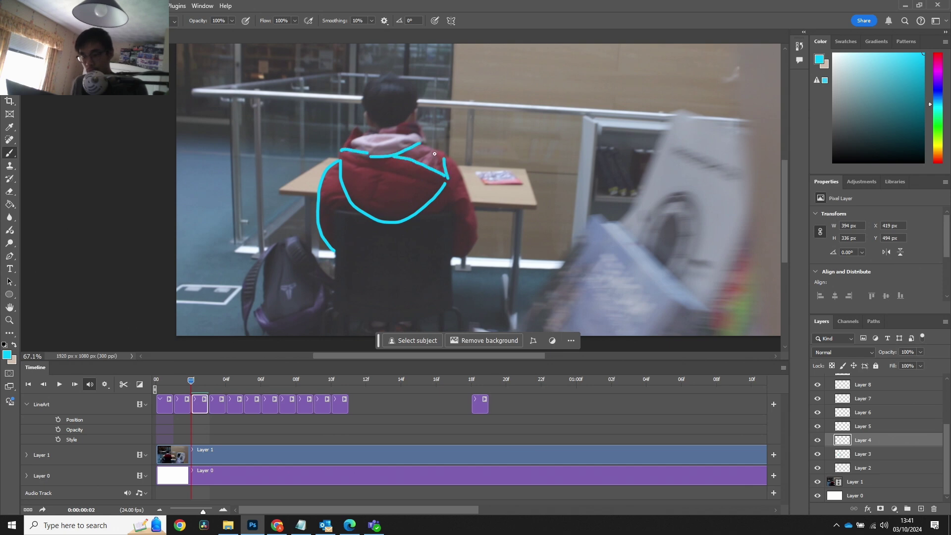
{"action": "mouse_move", "coordinate": [350, 139]}
{"action": "left_mouse_down"}
{"action": "mouse_move", "coordinate": [397, 135]}
{"action": "mouse_move", "coordinate": [384, 143]}
{"action": "mouse_move", "coordinate": [416, 125]}
{"action": "mouse_move", "coordinate": [443, 155]}
{"action": "left_mouse_up"}
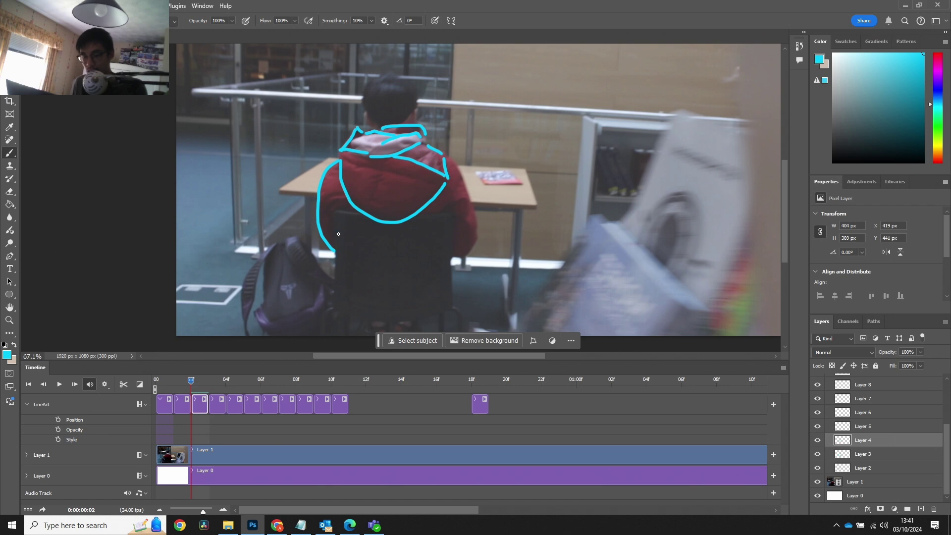
- Complete the outline on Layer 4 by tracing the inner left sleeve, right arm, jacket crease lines and head
{"action": "left_click_drag", "start_coordinate": [333, 251], "coordinate": [340, 206]}
{"action": "mouse_move", "coordinate": [418, 215]}
{"action": "left_mouse_down"}
{"action": "mouse_move", "coordinate": [452, 215]}
{"action": "mouse_move", "coordinate": [453, 258]}
{"action": "mouse_move", "coordinate": [465, 260]}
{"action": "mouse_move", "coordinate": [477, 227]}
{"action": "mouse_move", "coordinate": [449, 159]}
{"action": "left_mouse_up"}
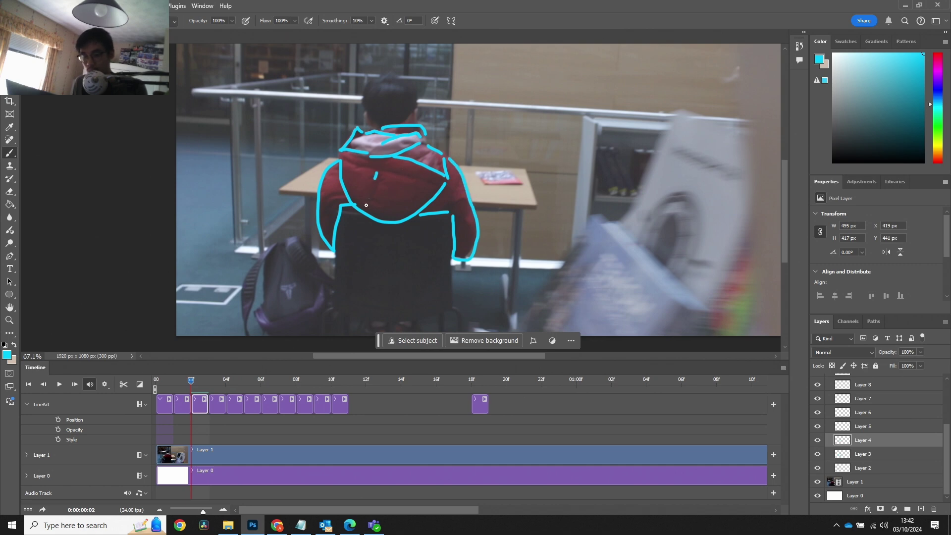
{"action": "left_click_drag", "start_coordinate": [366, 205], "coordinate": [367, 200]}
{"action": "left_click_drag", "start_coordinate": [384, 169], "coordinate": [415, 174]}
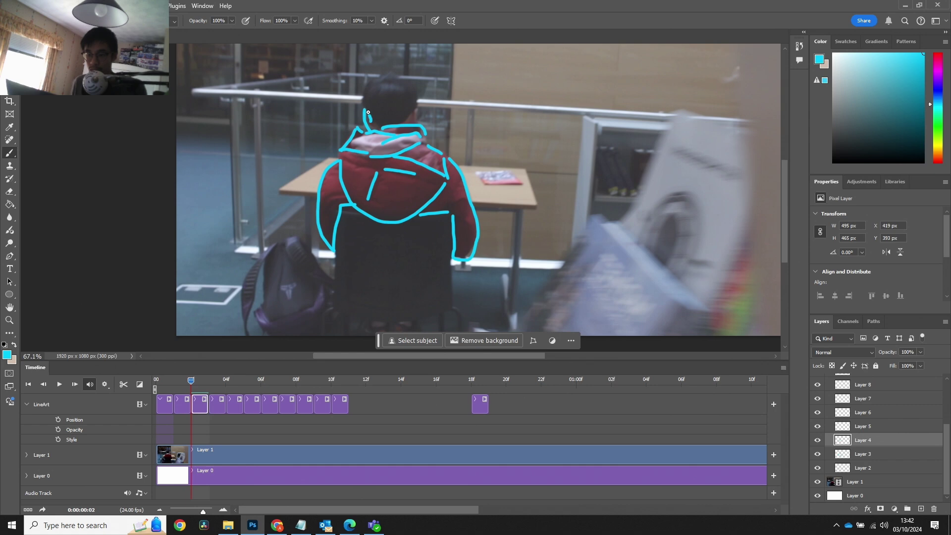
{"action": "mouse_move", "coordinate": [366, 86]}
{"action": "left_mouse_down"}
{"action": "mouse_move", "coordinate": [418, 85]}
{"action": "mouse_move", "coordinate": [404, 125]}
{"action": "left_mouse_up"}
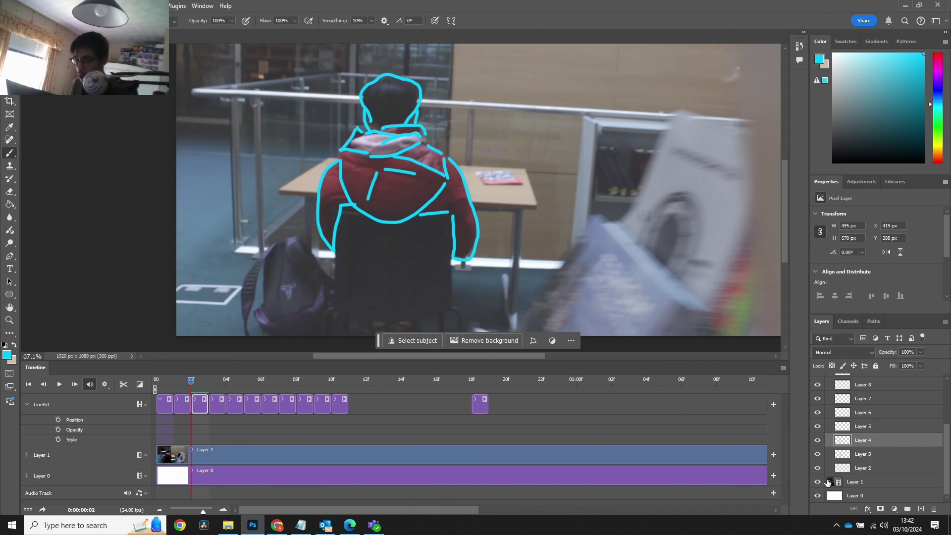
- Hide the footage on Layer 1 and scrub back to frame 0:00:00:01 to check the line art against white
{"action": "left_click", "coordinate": [817, 482]}
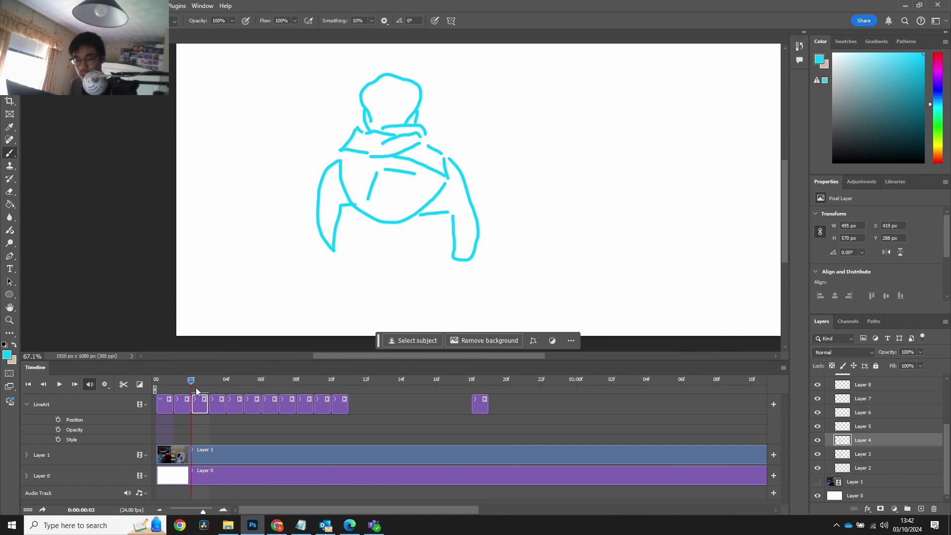
{"action": "mouse_move", "coordinate": [190, 379]}
{"action": "left_mouse_down"}
{"action": "mouse_move", "coordinate": [156, 380]}
{"action": "mouse_move", "coordinate": [197, 379]}
{"action": "mouse_move", "coordinate": [159, 376]}
{"action": "mouse_move", "coordinate": [202, 367]}
{"action": "mouse_move", "coordinate": [176, 370]}
{"action": "left_mouse_up"}
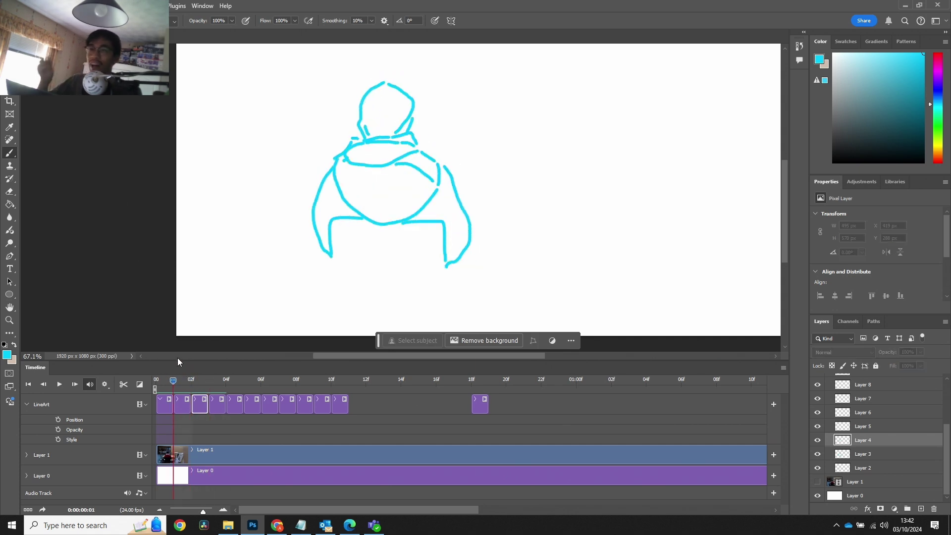